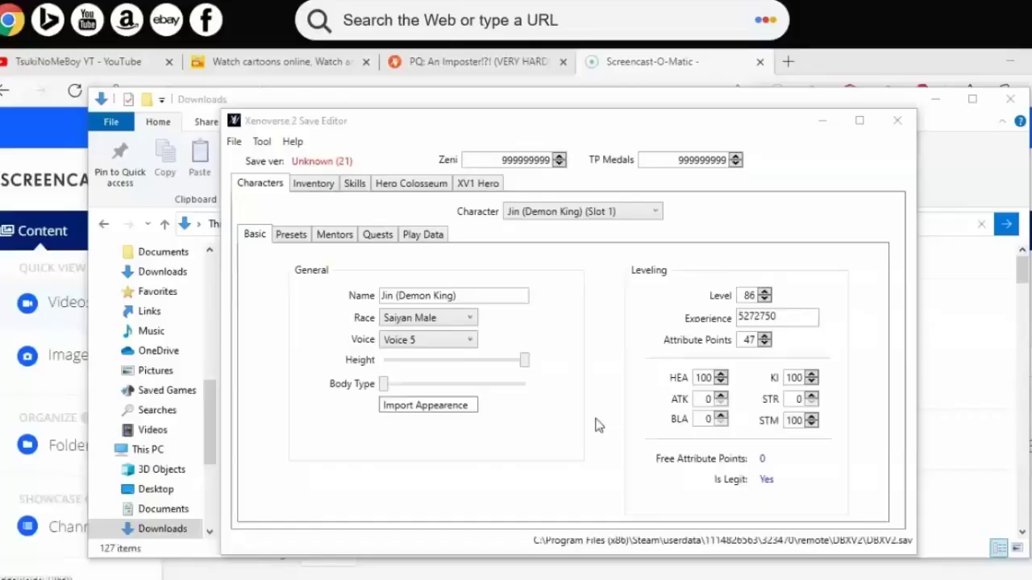
Start opening a save file and browse to the Steam userdata folder under Program Files (x86) on Windows (C:).
left_click(597, 425)
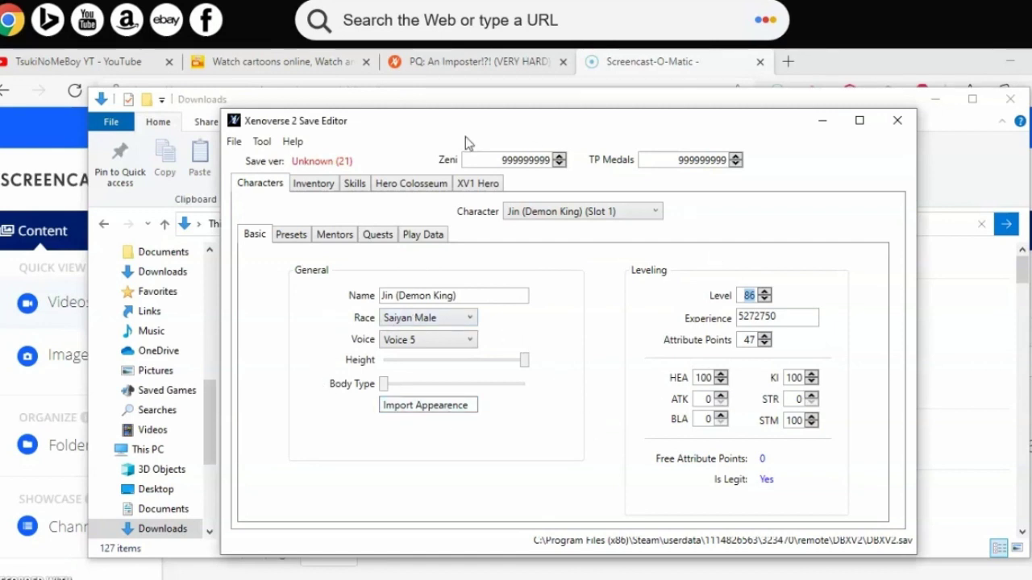
left_click(235, 142)
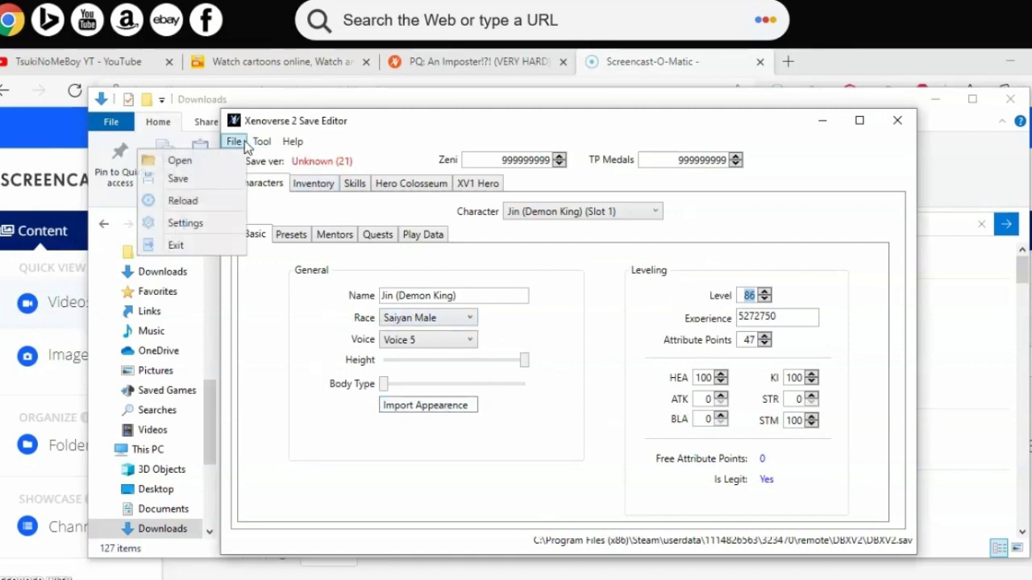
left_click(205, 164)
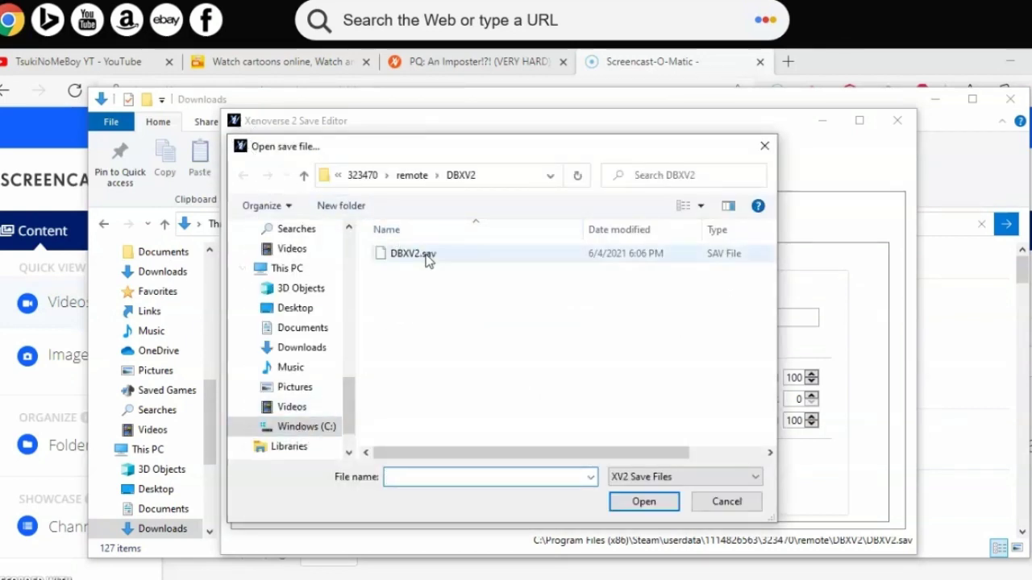
left_click(274, 426)
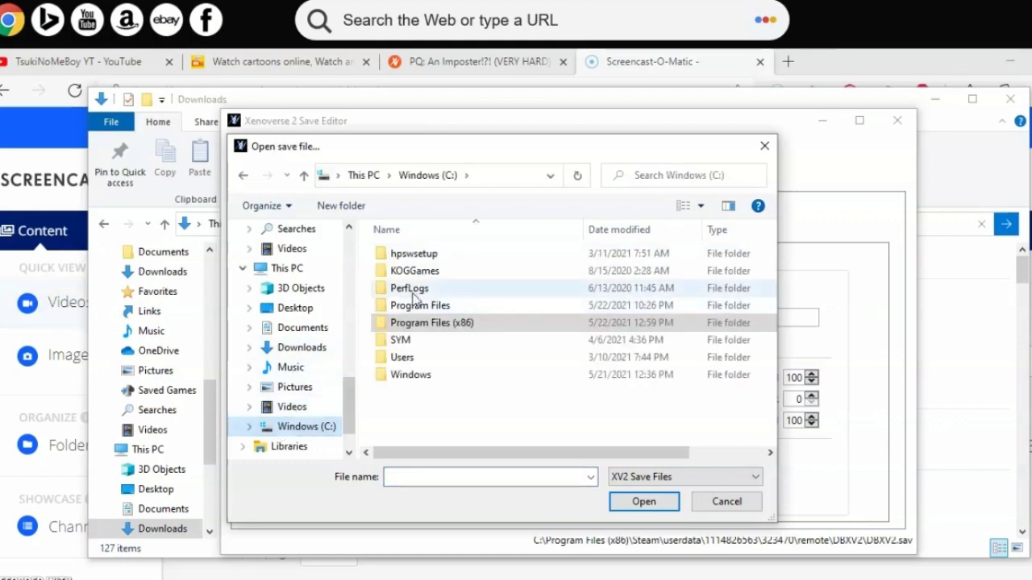
double_click(415, 324)
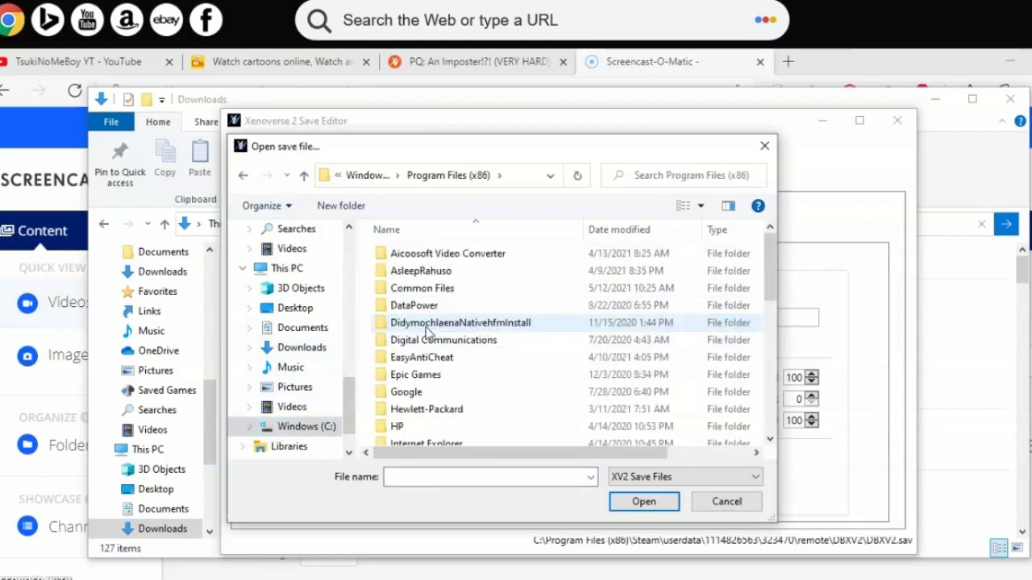
scroll(476, 309, "down", 7)
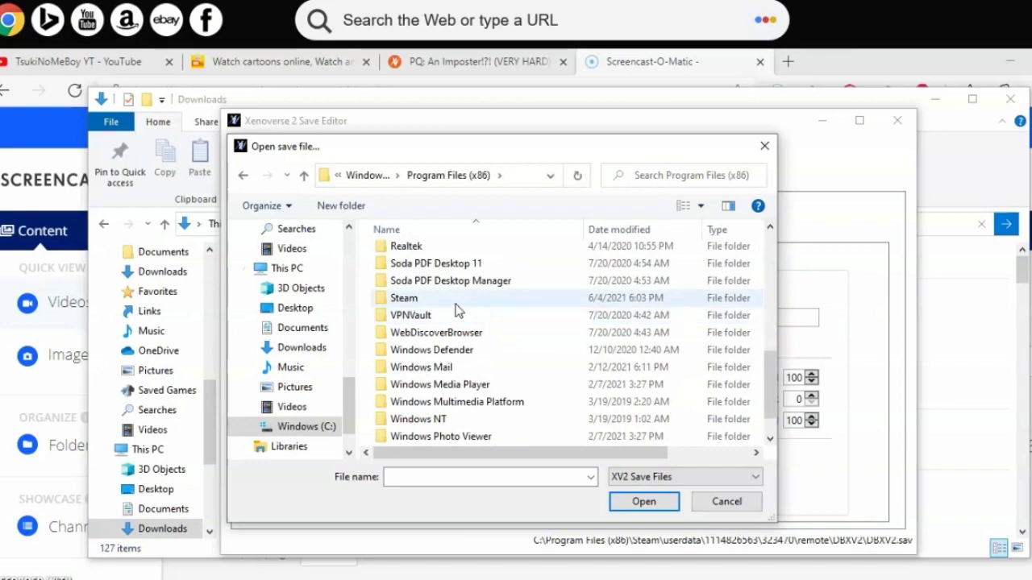
double_click(446, 299)
scroll(444, 297, "down", 4)
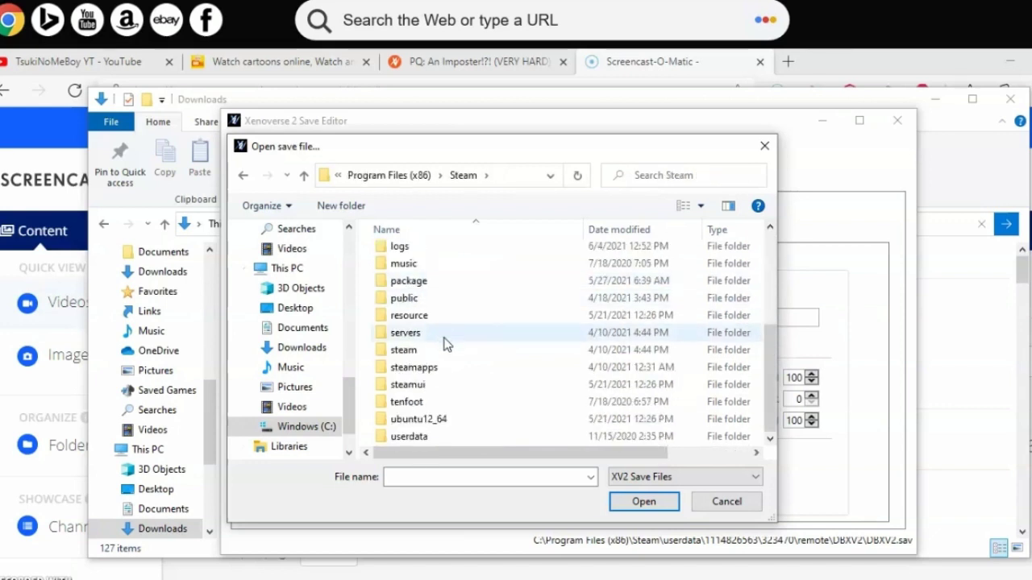
double_click(429, 428)
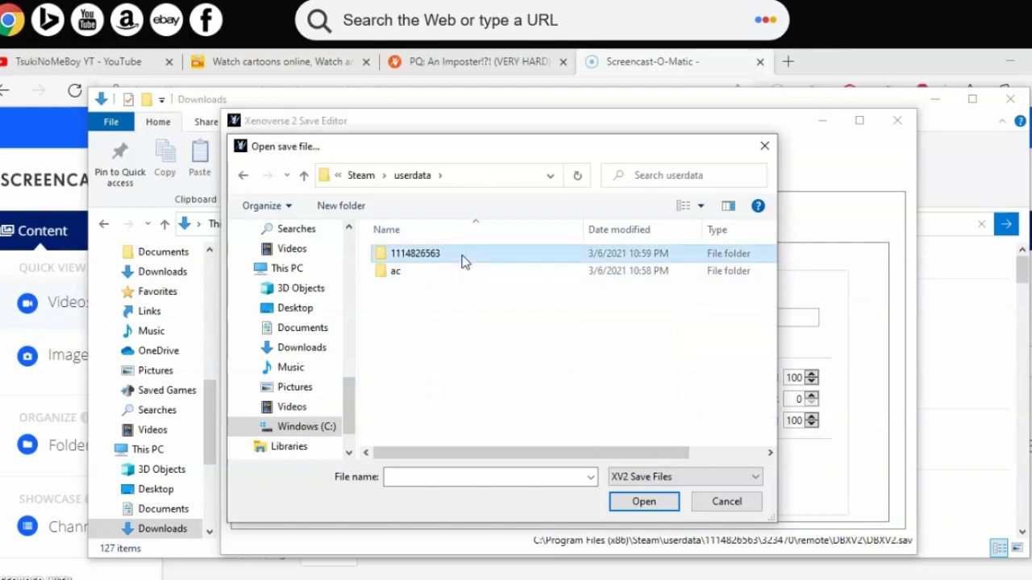
Load DBXV2.sav from the 323470\remote\DBXV2 folder inside the numbered Steam account folder.
double_click(465, 261)
double_click(428, 295)
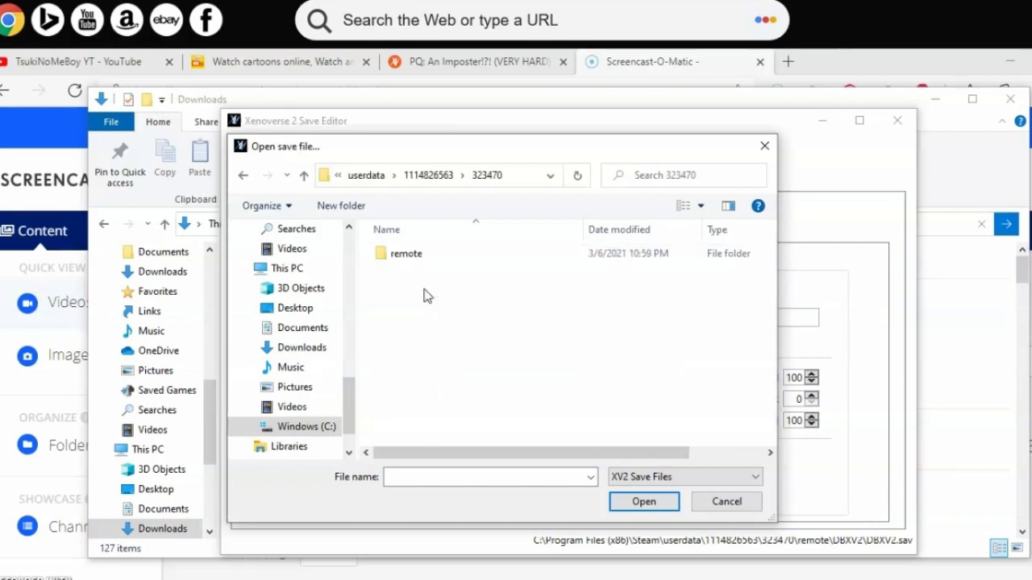
double_click(426, 257)
double_click(428, 256)
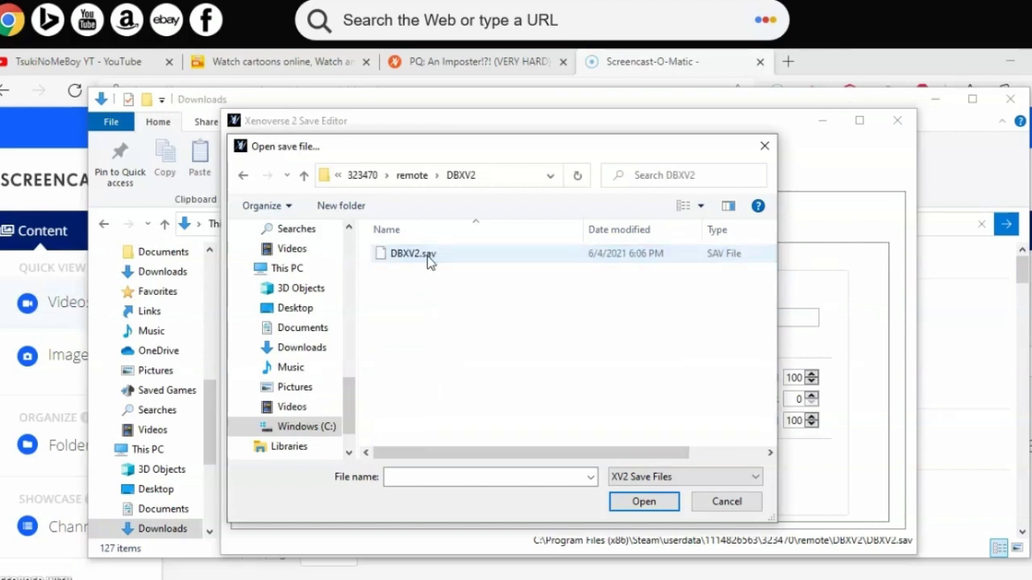
double_click(428, 256)
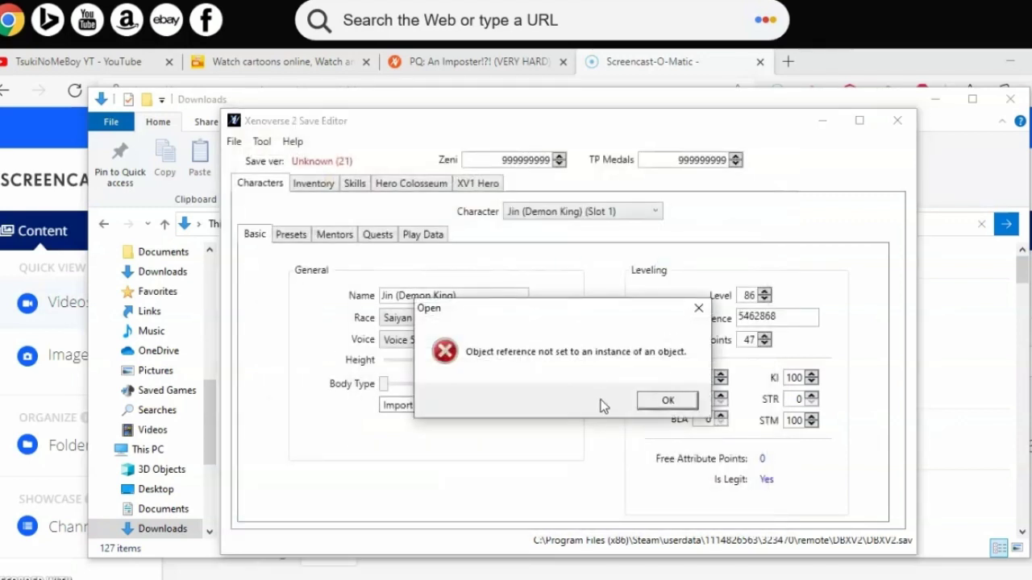
left_click(668, 401)
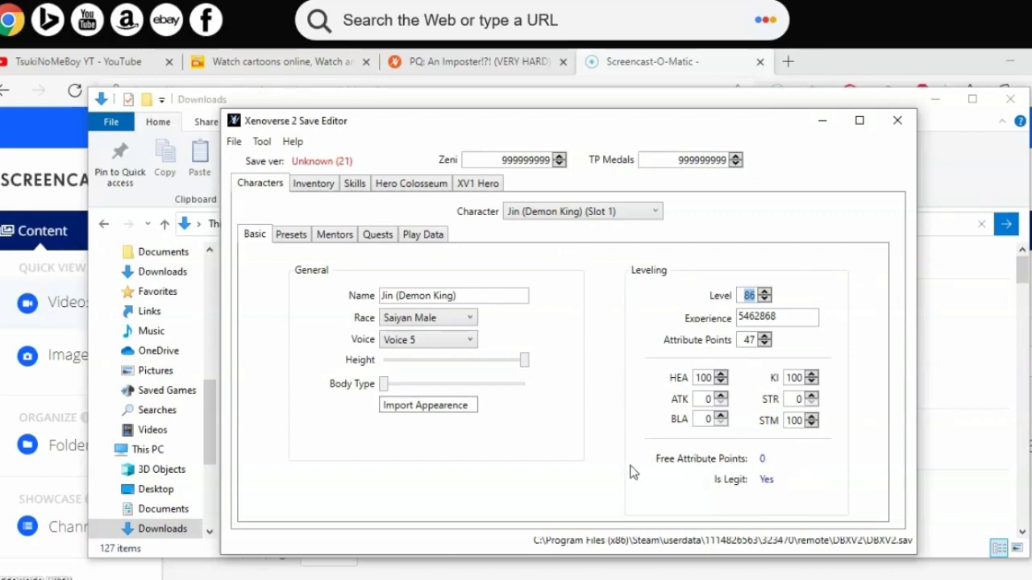
Set the Slot 1 character's level to 99.
type("99")
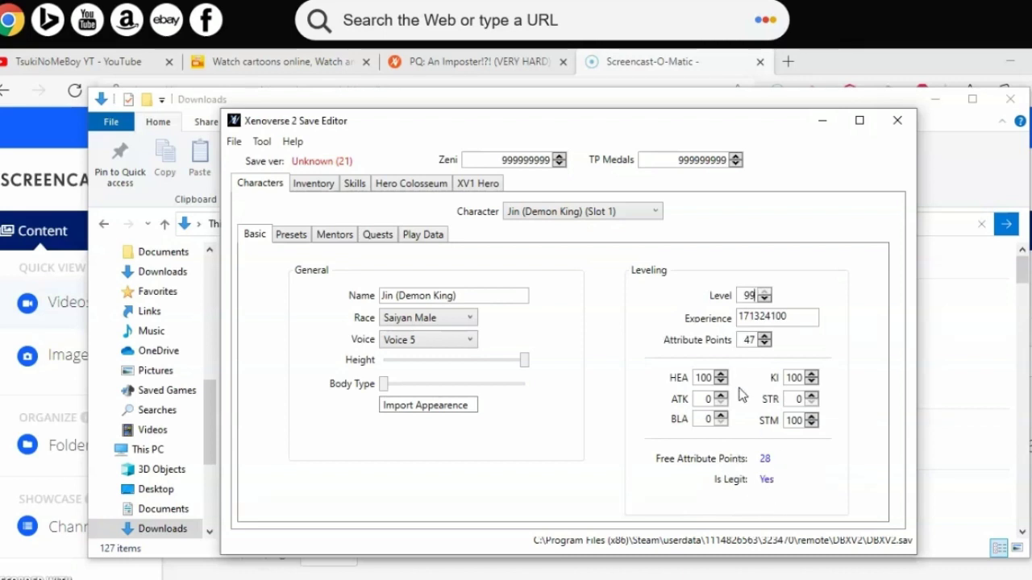
Examine the Main preset's Upper Body options, QQ Bang values and Super Soul choices.
left_click(291, 236)
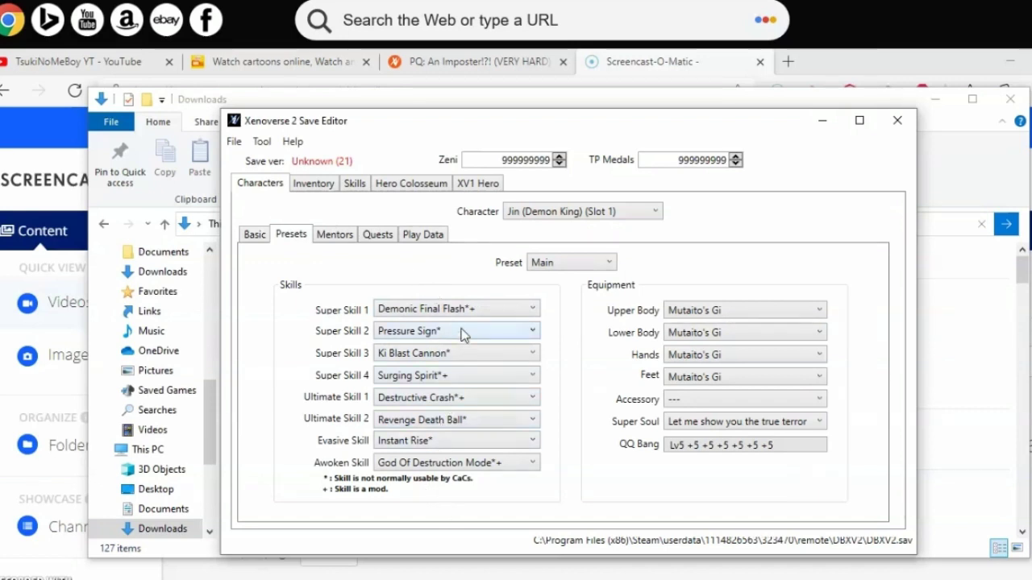
left_click(743, 312)
left_click(742, 308)
left_click(733, 448)
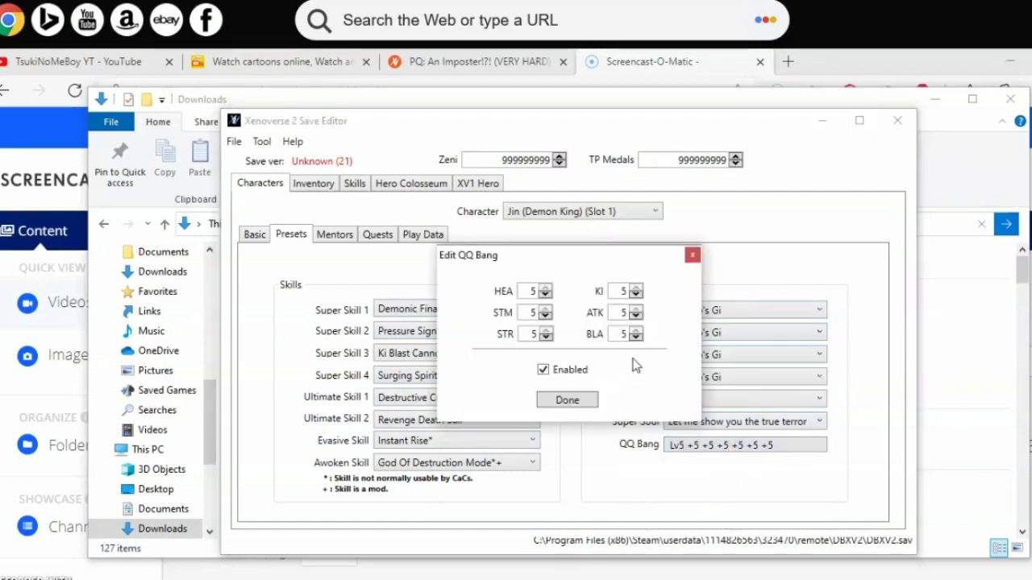
left_click(692, 255)
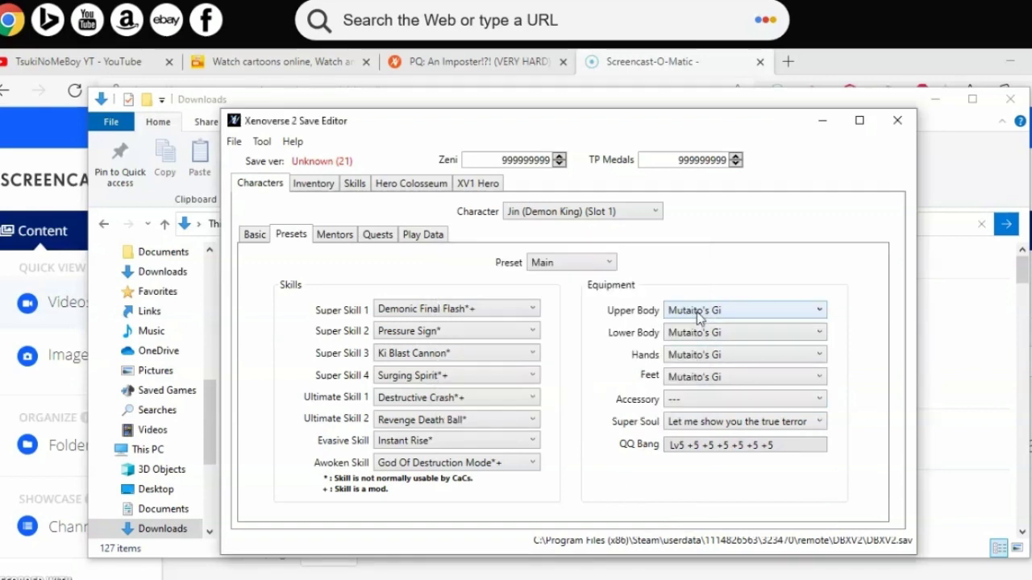
left_click(733, 422)
scroll(866, 332, "down", 2)
left_click(867, 334)
Look through the mentor settings, including the full list of mentor and advancement tests.
left_click(334, 235)
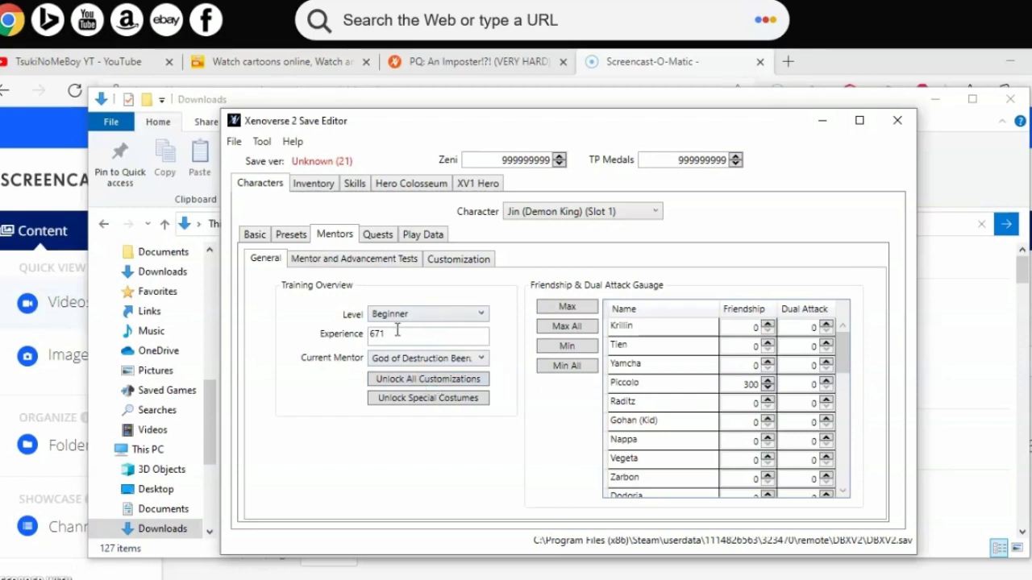
left_click(368, 260)
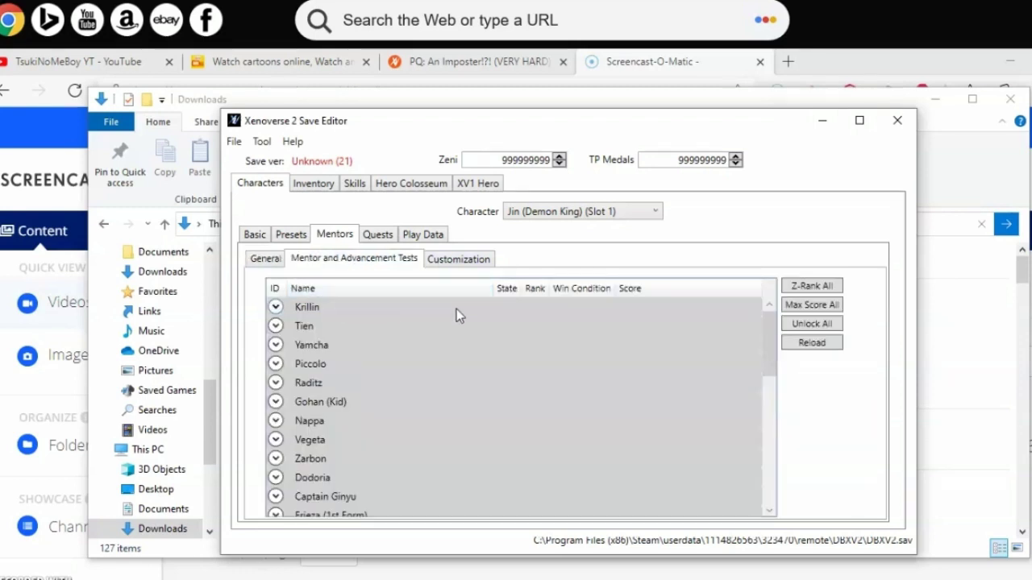
left_click(443, 262)
left_click(355, 259)
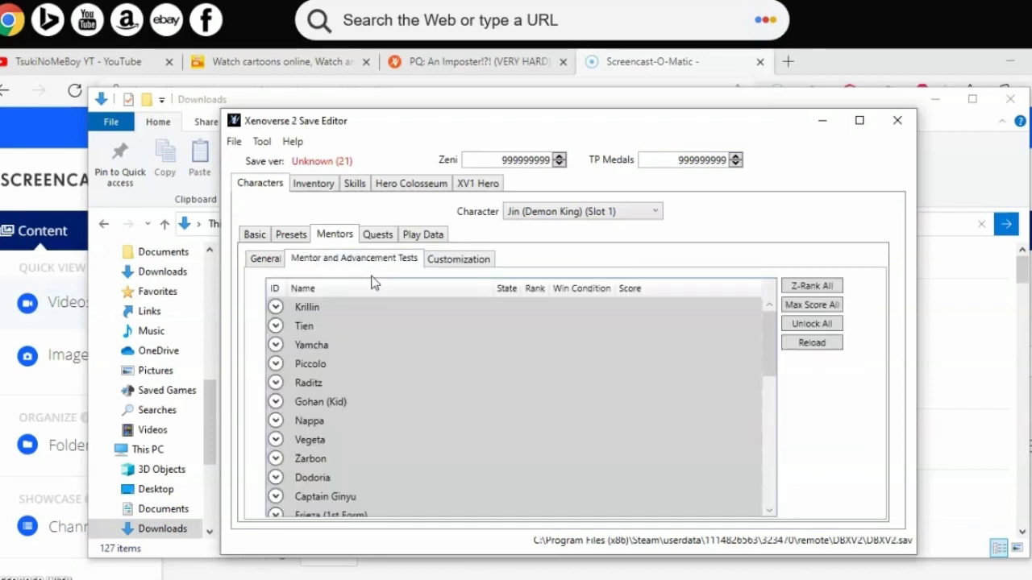
scroll(449, 353, "down", 10)
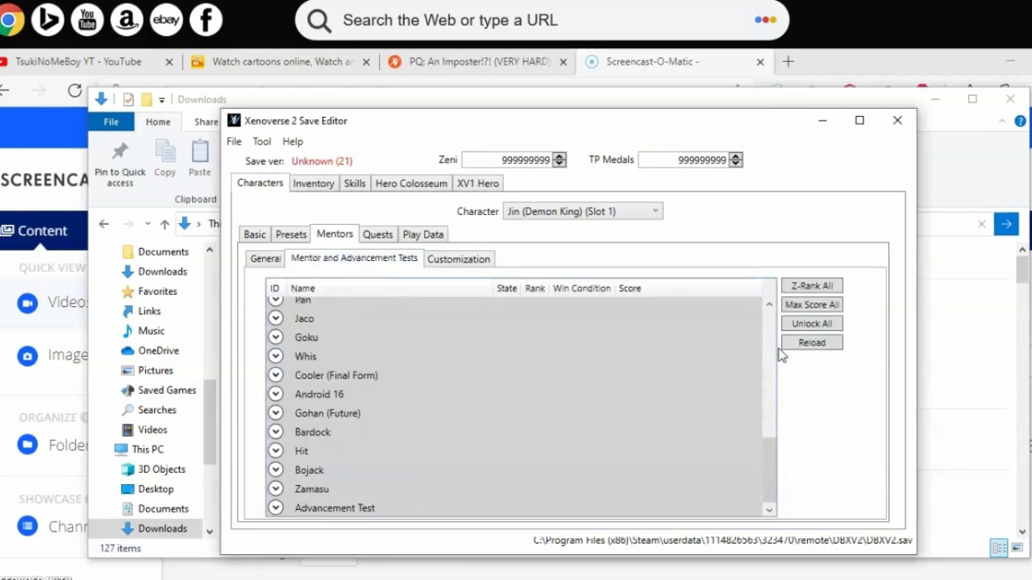
scroll(516, 412, "up", 6)
scroll(342, 323, "up", 1)
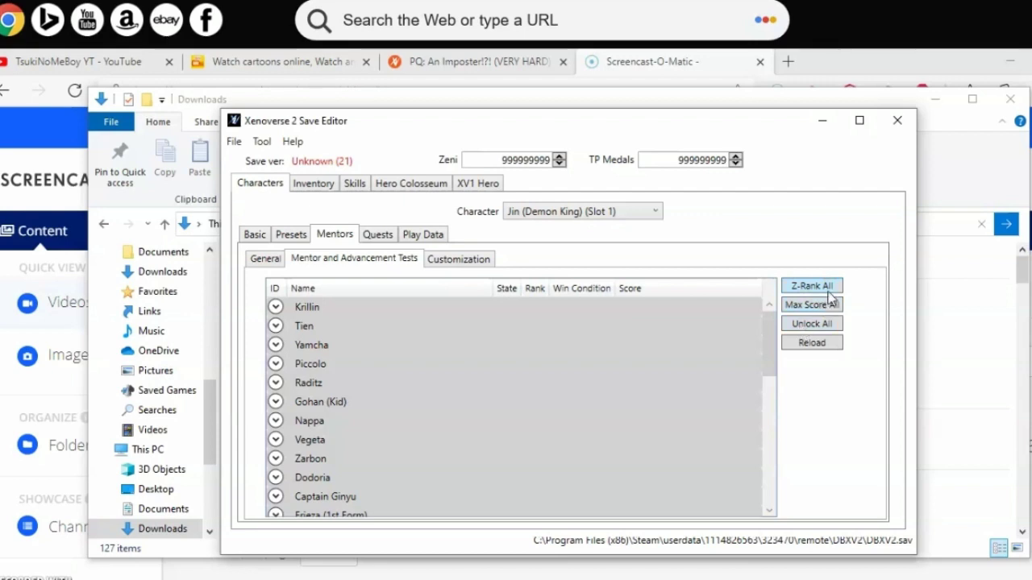
Display the mentor customization settings for Fu.
left_click(476, 261)
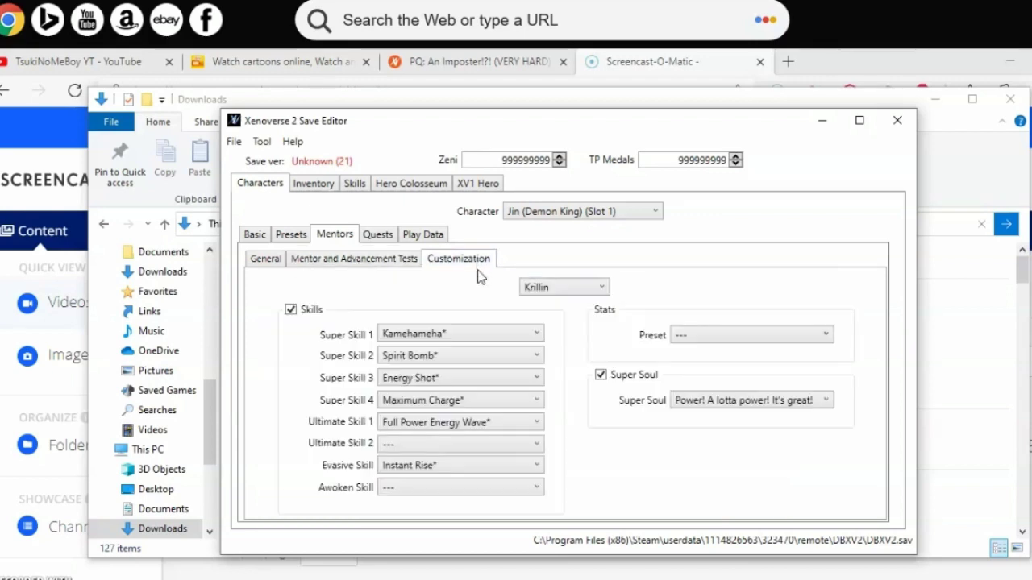
left_click(595, 289)
scroll(560, 379, "down", 4)
left_click(519, 490)
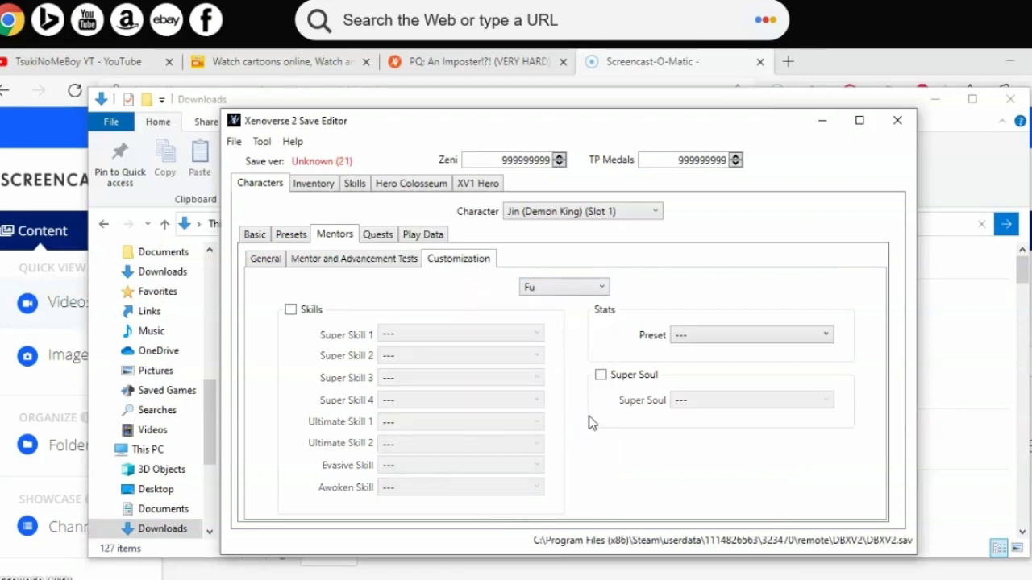
Enable the Skills and Super Soul customization for the mentor Fu.
left_click(305, 312)
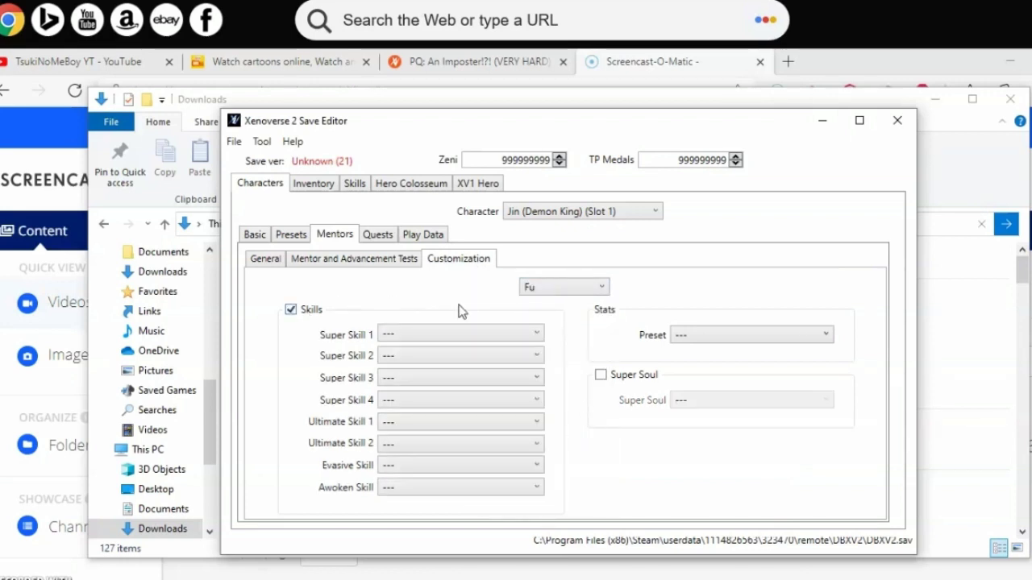
left_click(714, 337)
left_click(603, 379)
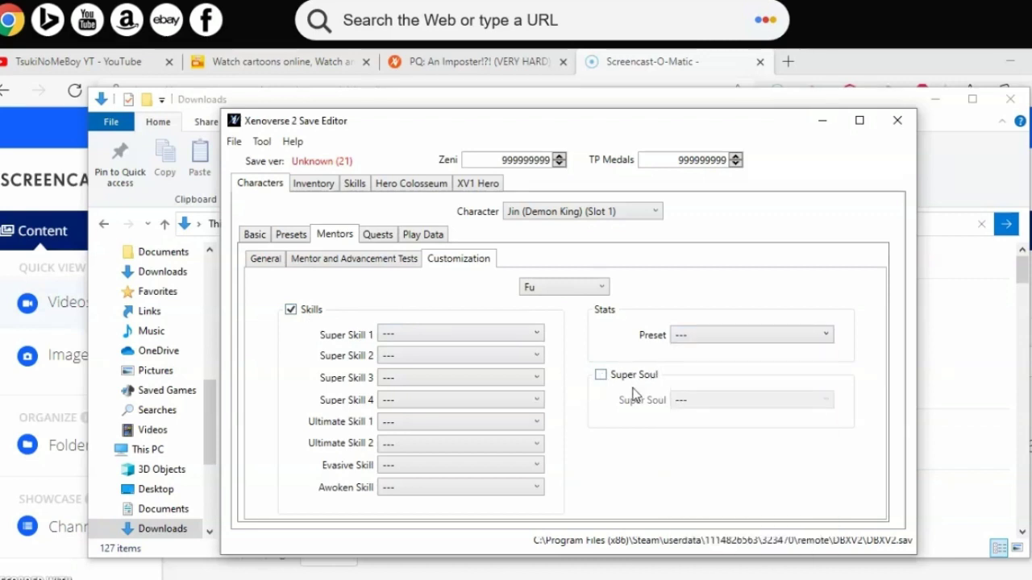
left_click(633, 379)
Look through the list of Super Souls that can be assigned to Fu.
left_click(691, 397)
scroll(689, 449, "down", 10)
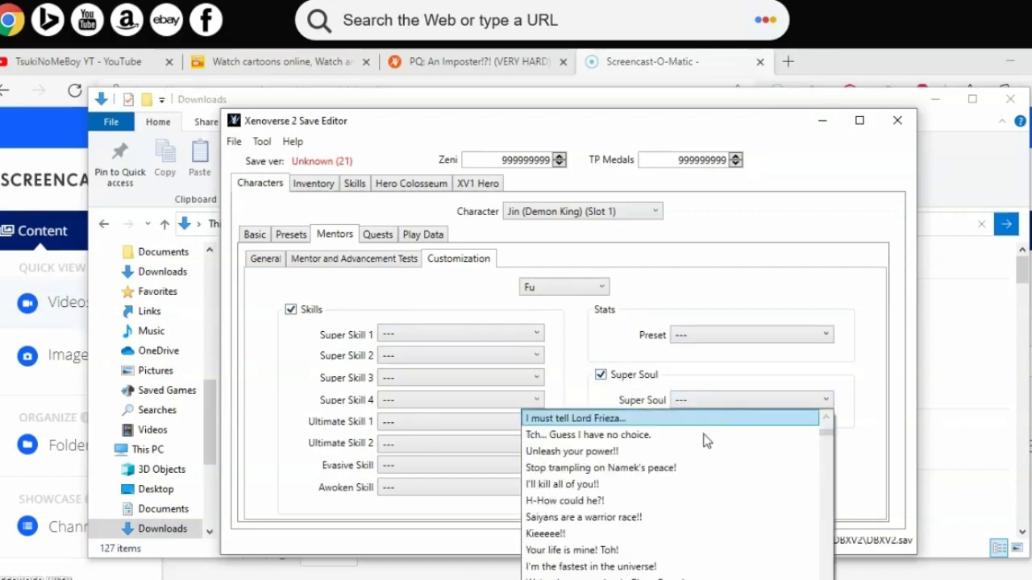
scroll(675, 477, "down", 12)
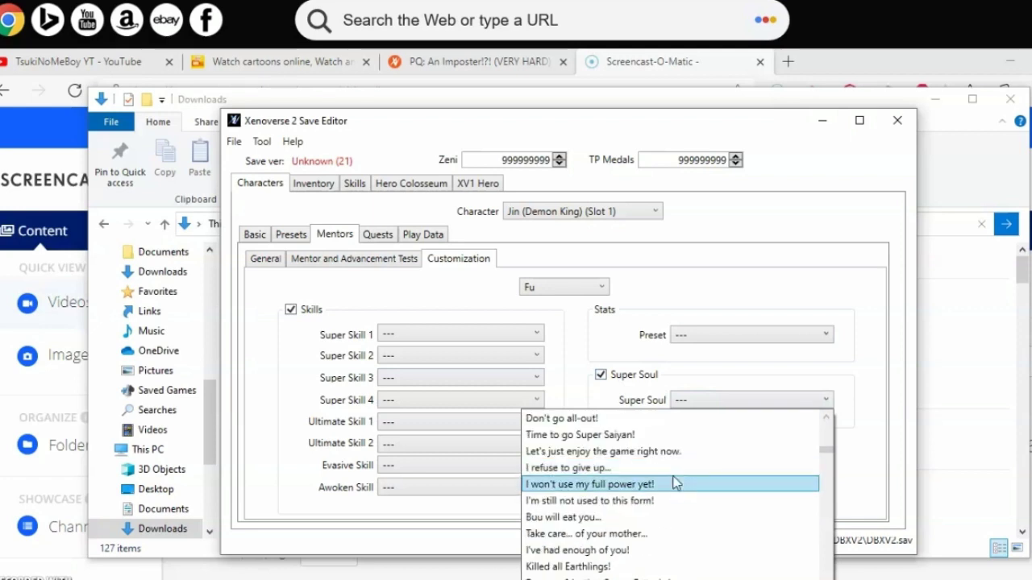
scroll(674, 487, "down", 12)
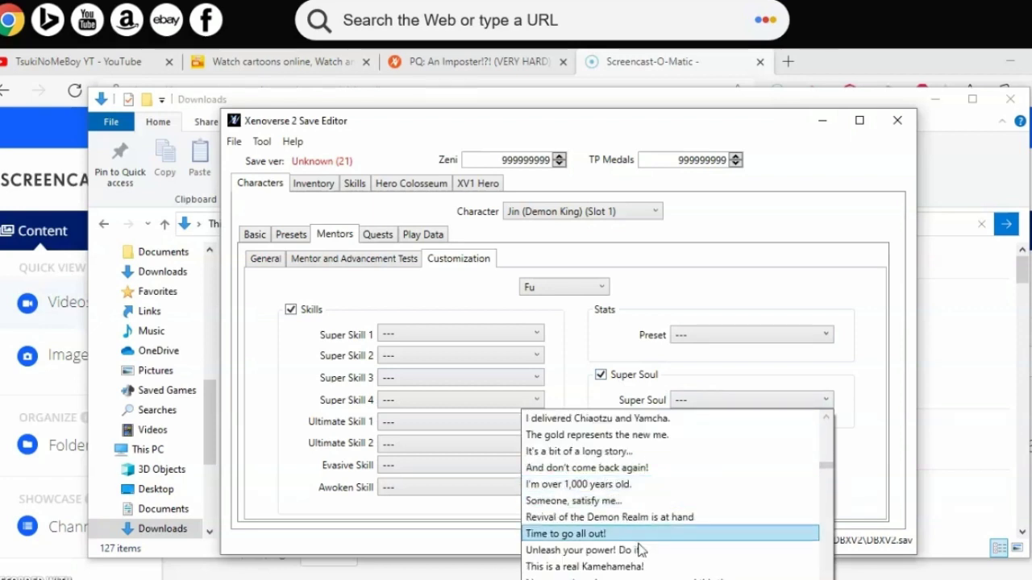
scroll(645, 514, "down", 5)
scroll(645, 517, "down", 10)
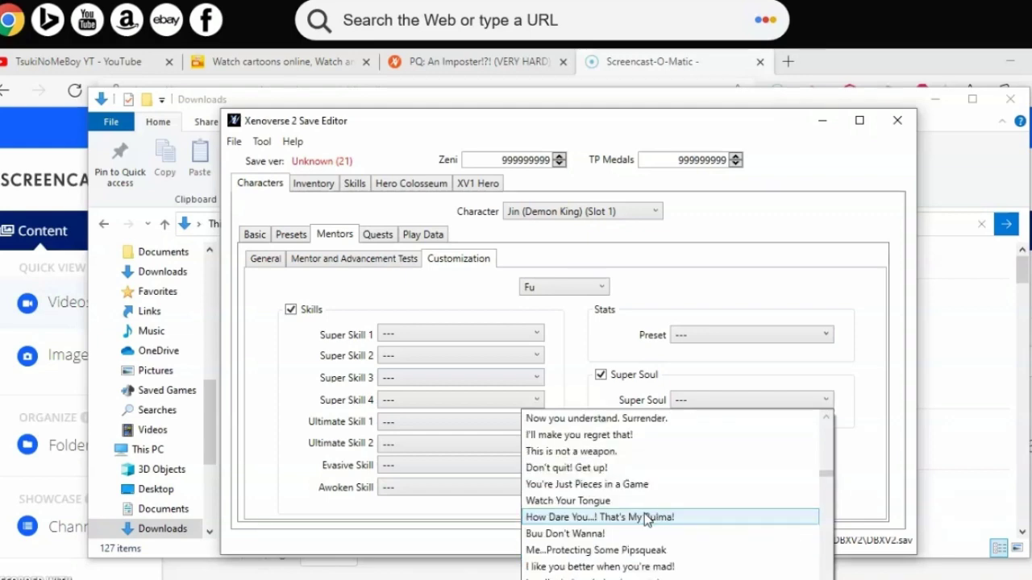
scroll(649, 517, "down", 7)
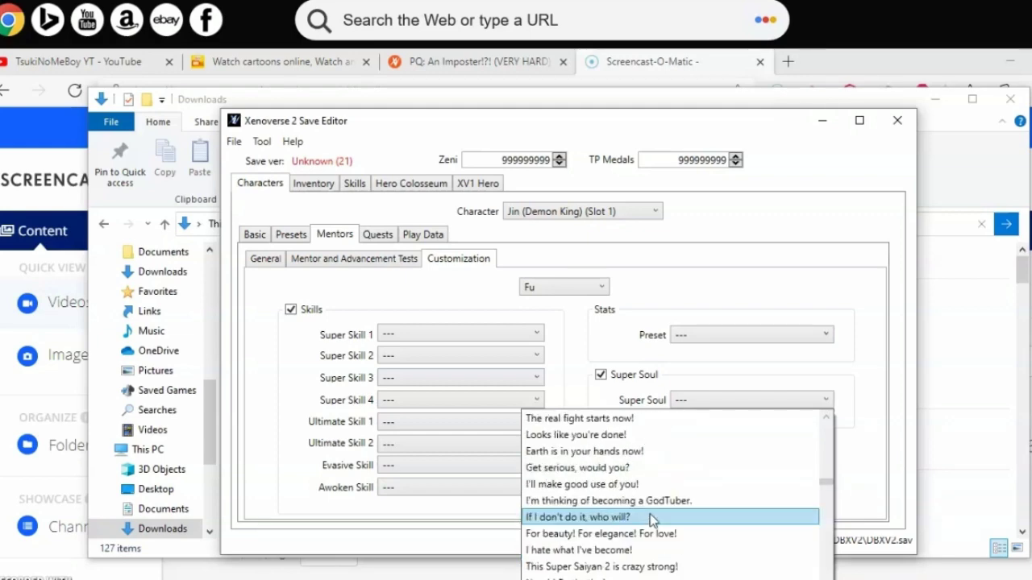
scroll(653, 520, "down", 3)
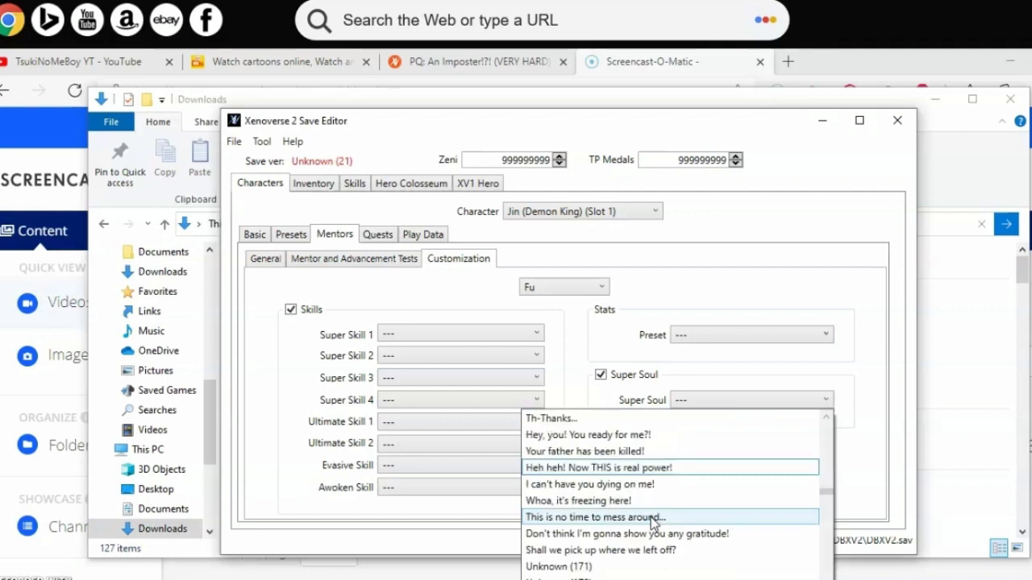
scroll(636, 482, "up", 1)
scroll(653, 476, "down", 5)
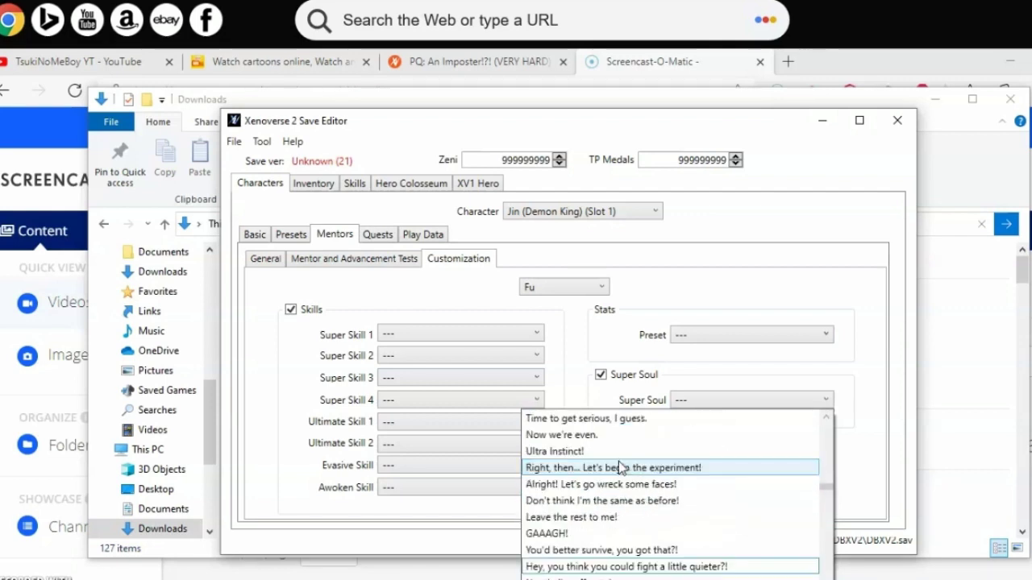
left_click(490, 308)
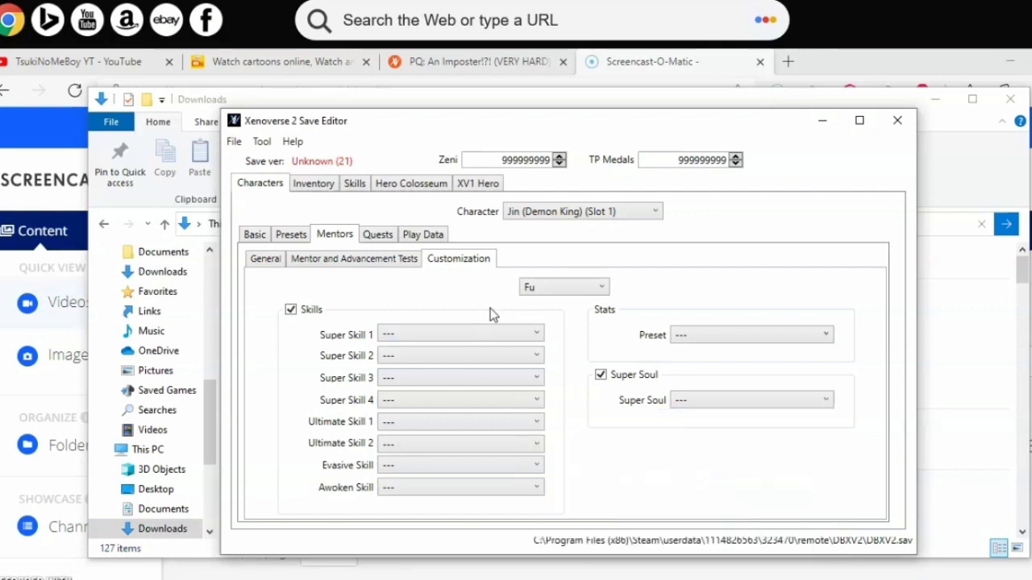
Disable the Super Soul and Skills customization for Fu again.
left_click(602, 376)
left_click(290, 310)
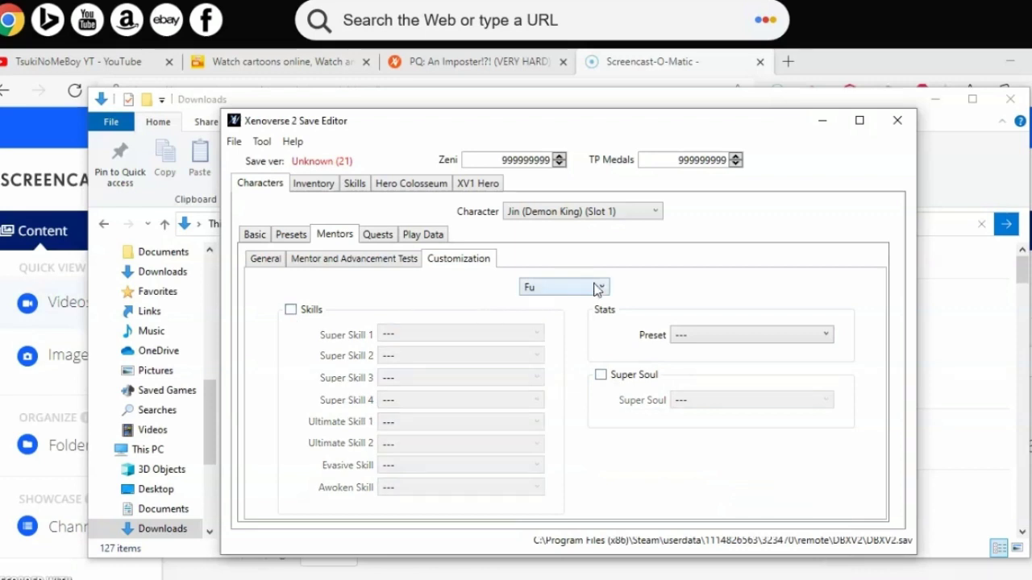
Display the mentor customization settings for God of Destruction Beerus.
left_click(597, 288)
scroll(548, 395, "up", 3)
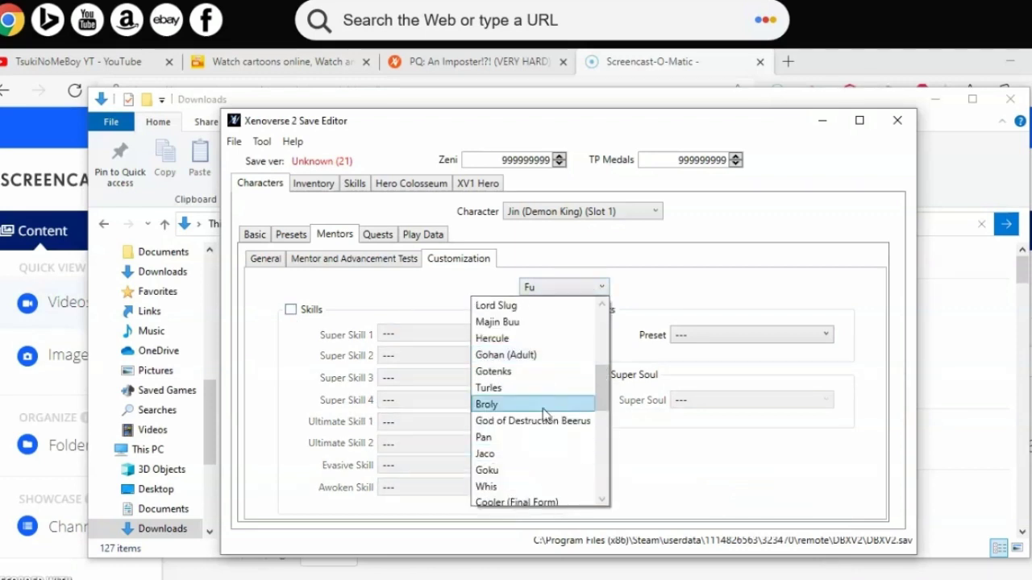
left_click(542, 421)
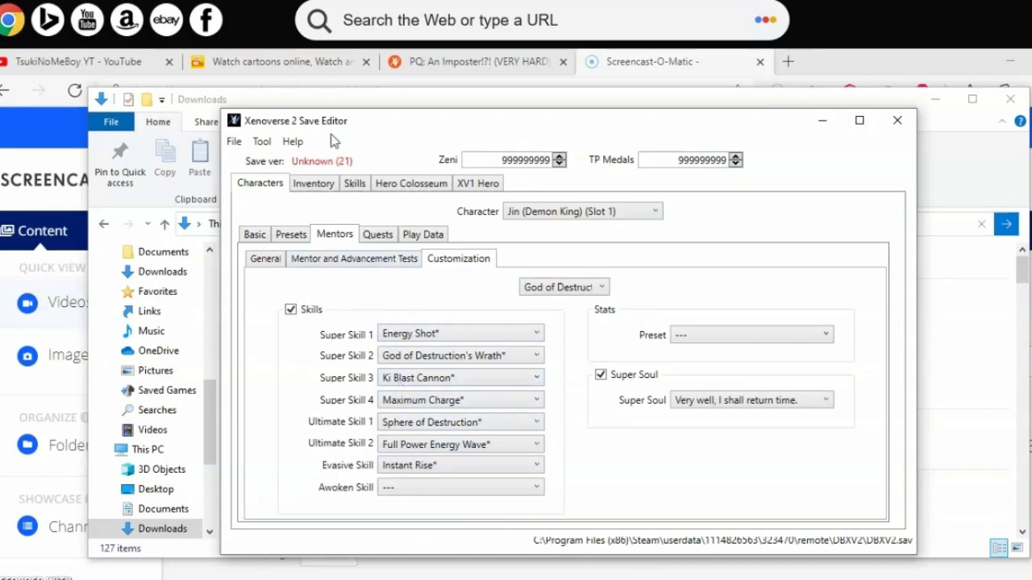
Open the character's quest data, acknowledge the story progress warning, and look through the whole Time Patrol quest list.
left_click(379, 234)
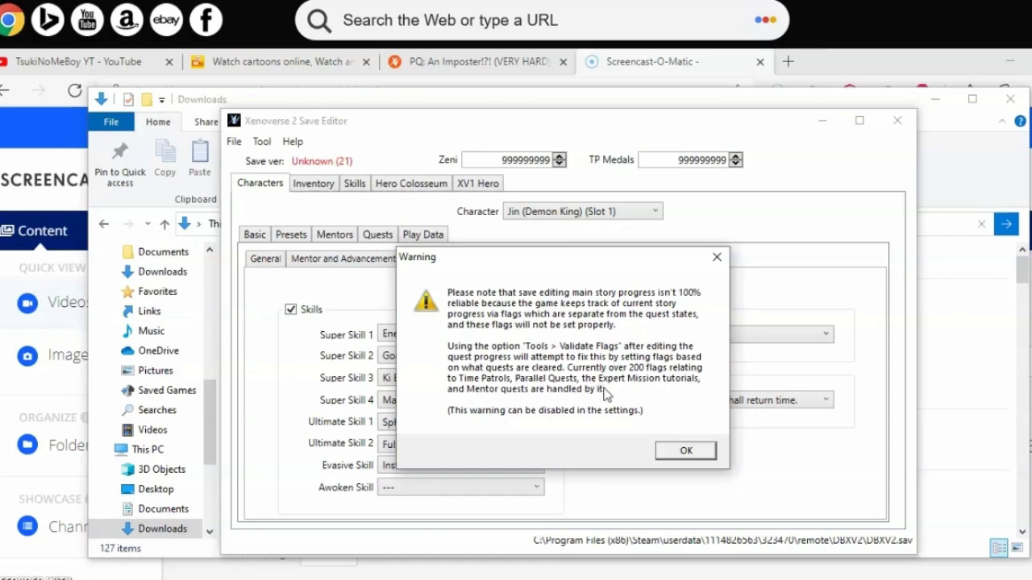
left_click(699, 455)
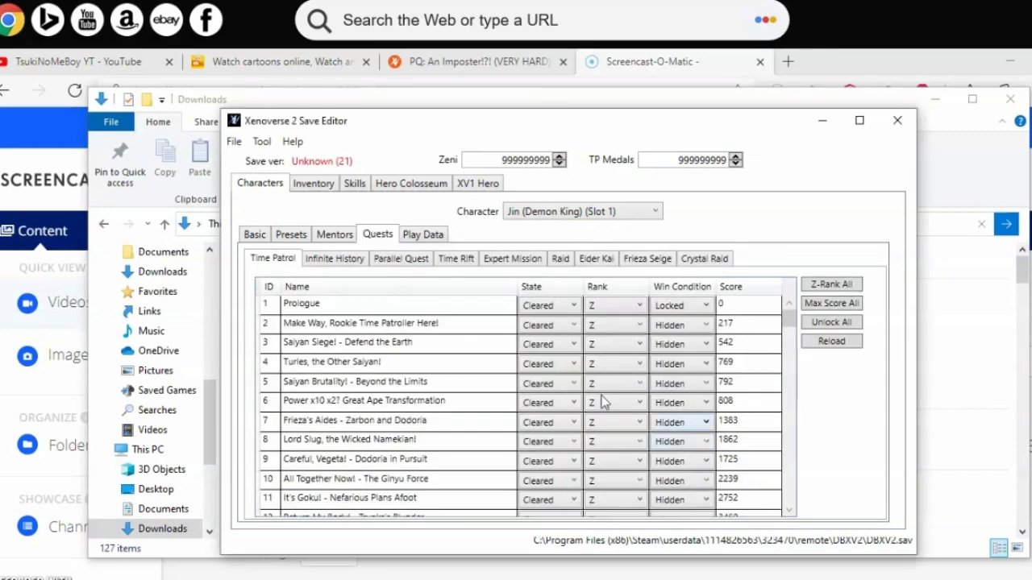
scroll(423, 363, "down", 6)
scroll(423, 363, "down", 20)
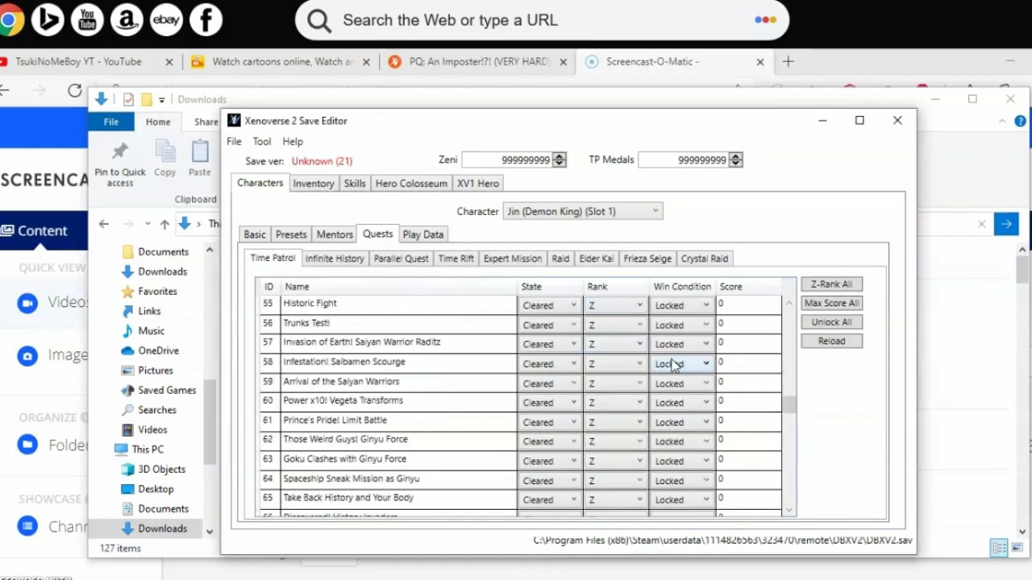
scroll(613, 366, "down", 5)
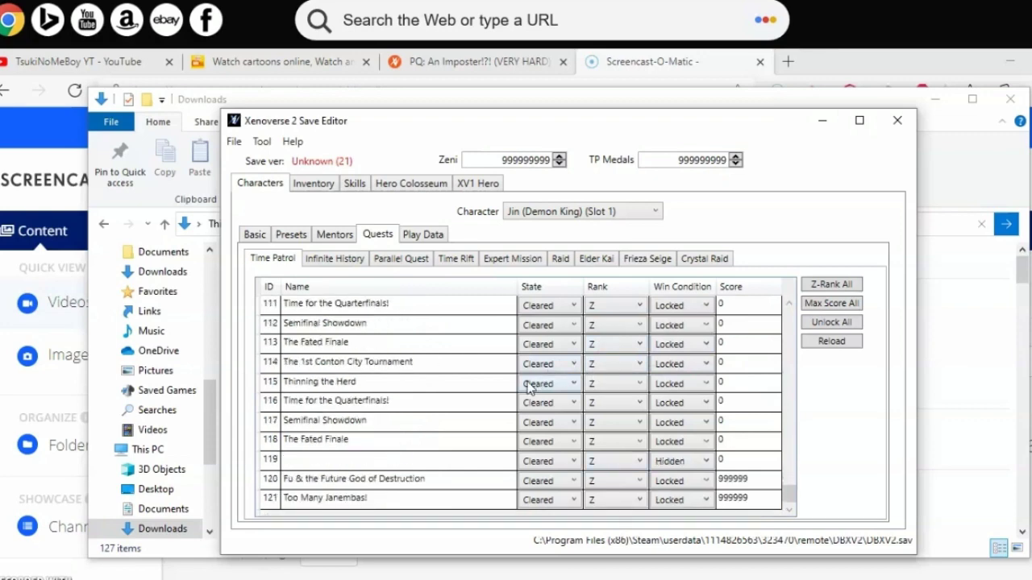
scroll(516, 393, "up", 20)
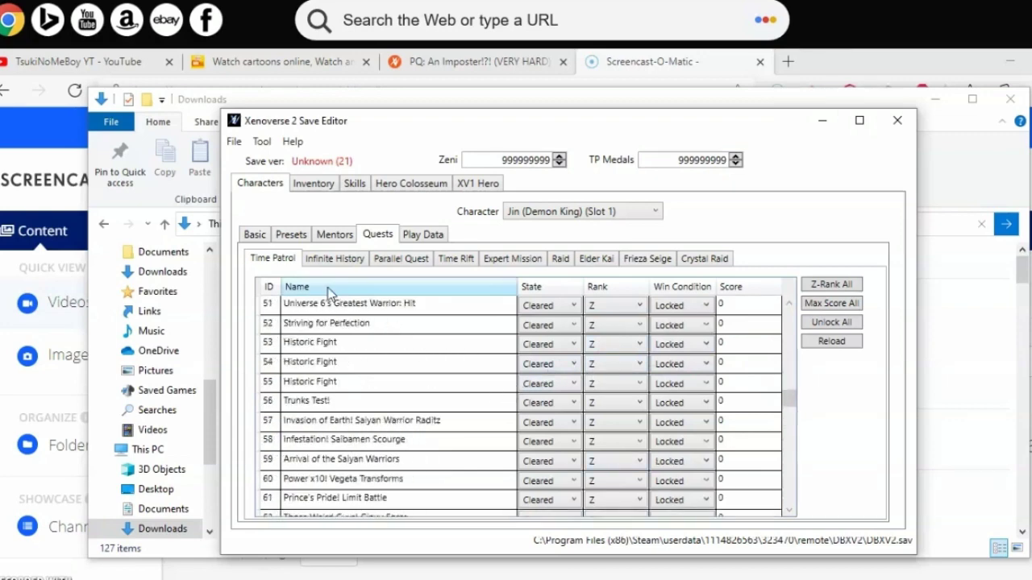
scroll(394, 359, "up", 13)
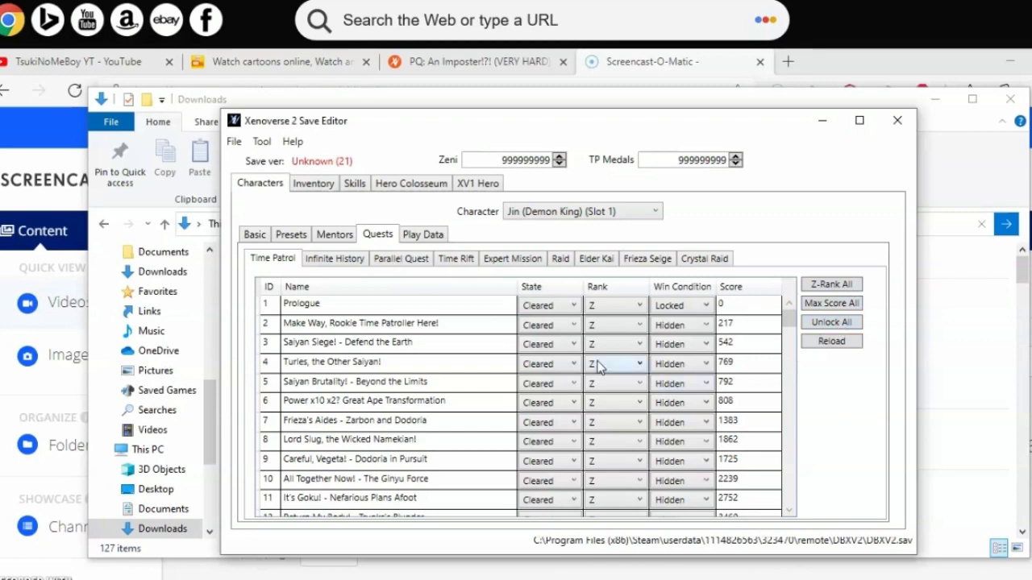
scroll(597, 365, "down", 16)
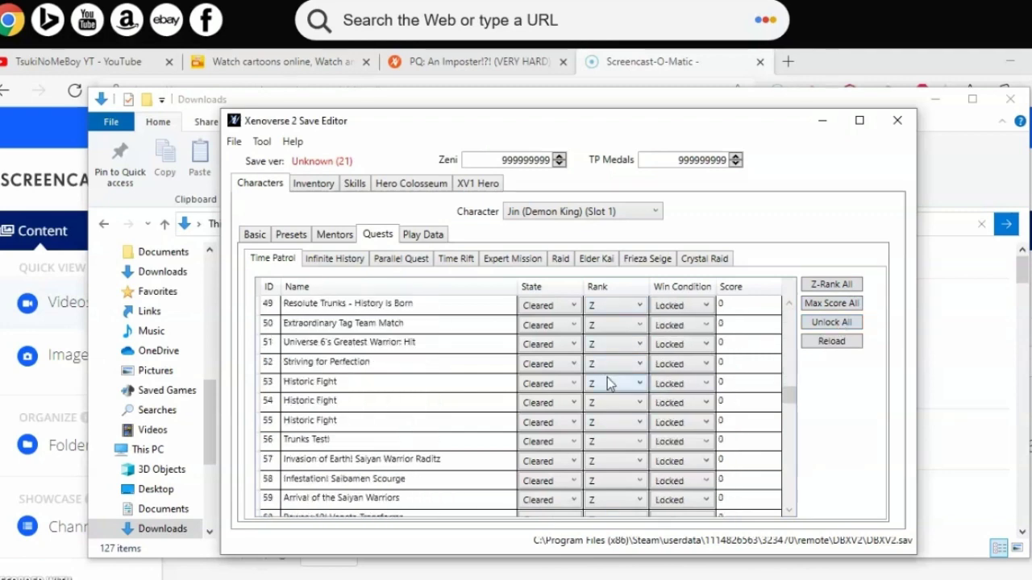
scroll(610, 384, "down", 11)
scroll(686, 451, "down", 10)
scroll(679, 491, "up", 1)
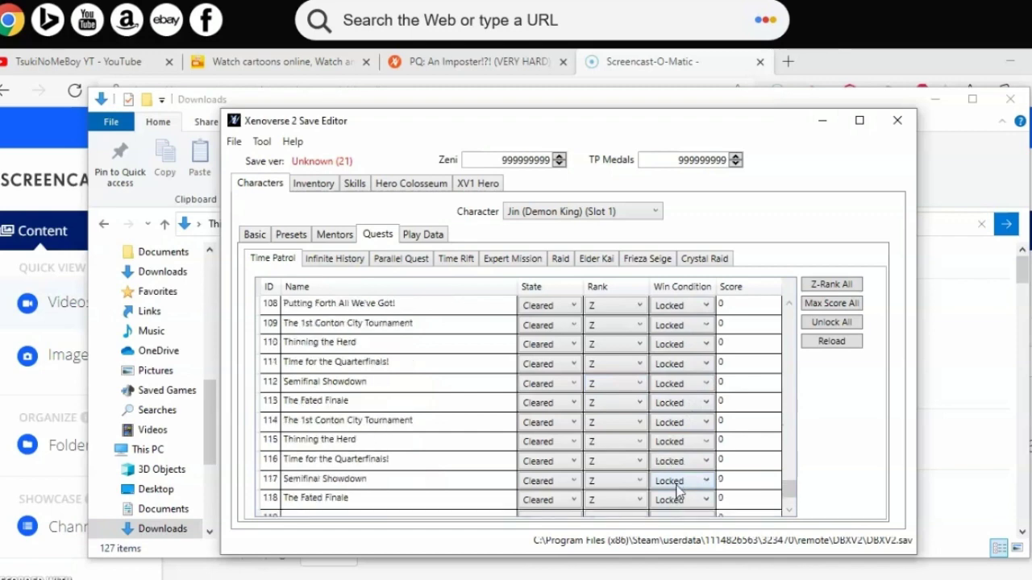
scroll(679, 490, "up", 20)
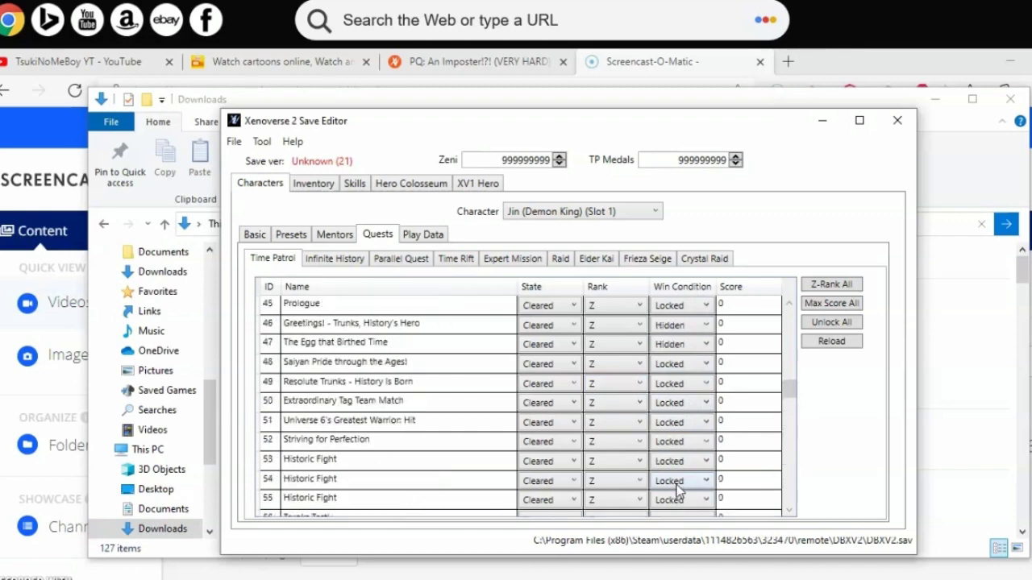
scroll(679, 489, "up", 15)
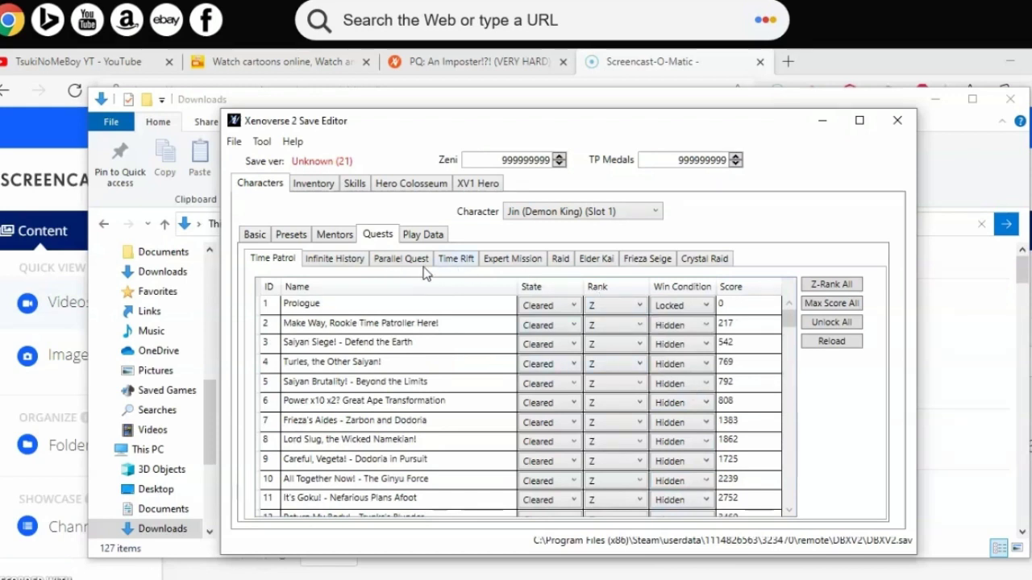
View the Infinite History quests and look through the Parallel Quest list's states, ranks, win conditions and scores.
left_click(330, 260)
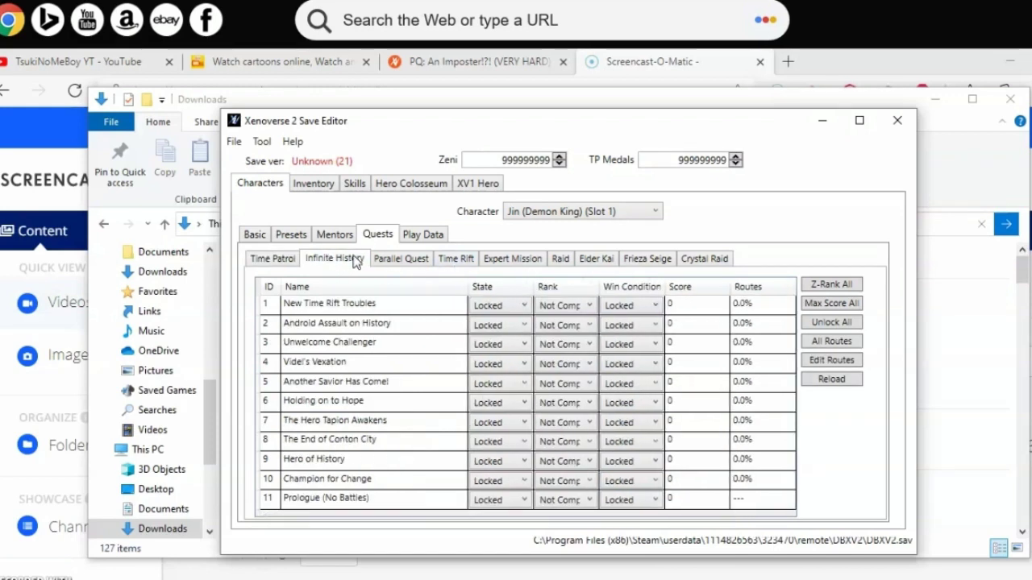
left_click(424, 259)
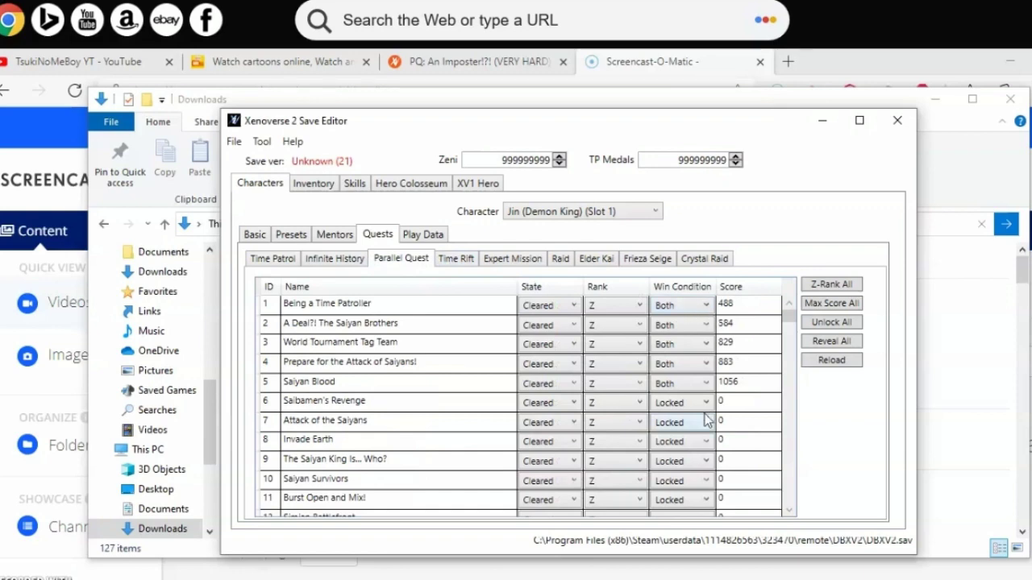
scroll(657, 403, "down", 5)
scroll(658, 460, "down", 20)
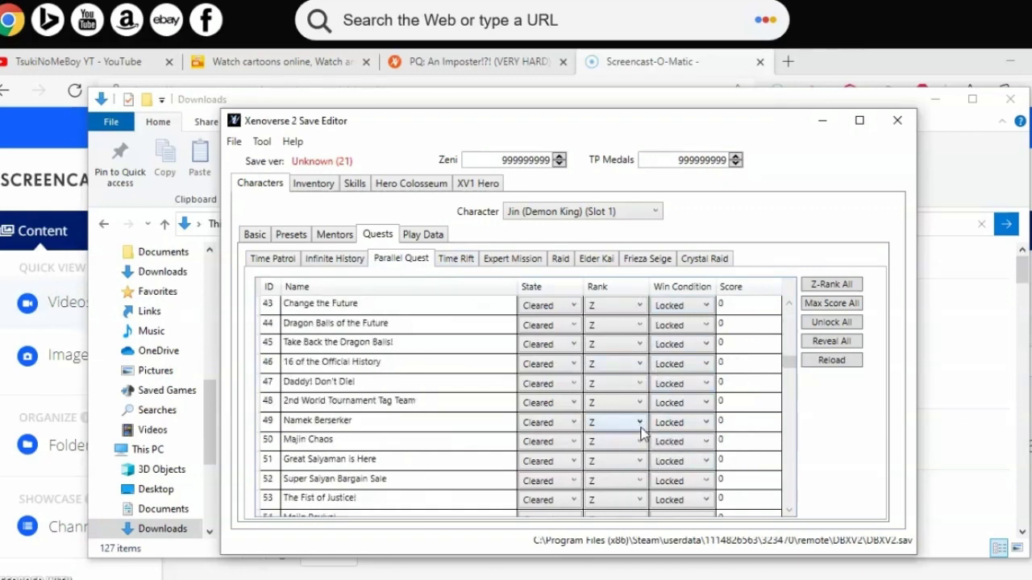
scroll(628, 440, "down", 17)
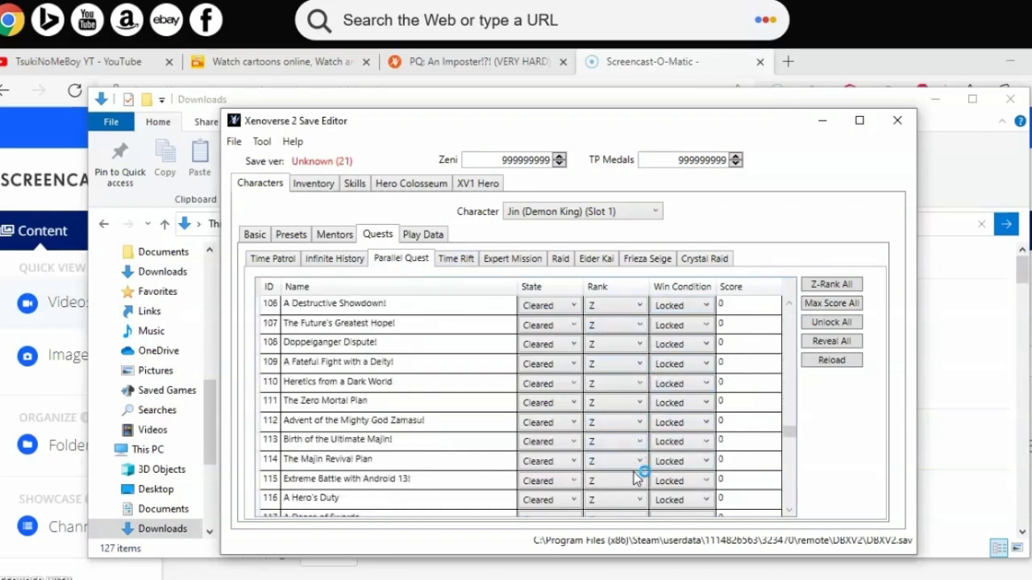
scroll(633, 496, "up", 2)
scroll(637, 508, "down", 7)
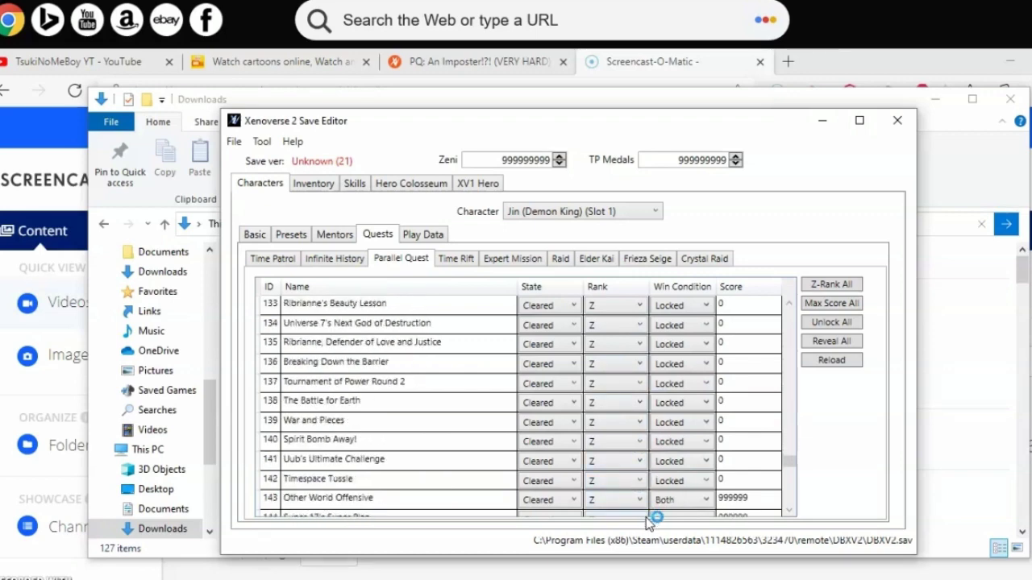
scroll(665, 464, "up", 13)
scroll(657, 442, "up", 20)
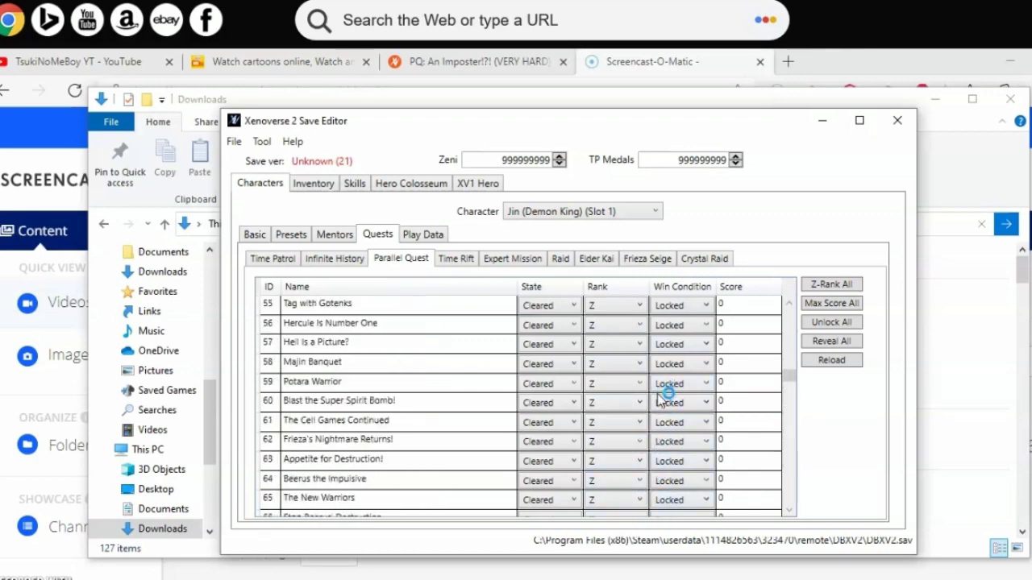
scroll(660, 400, "up", 7)
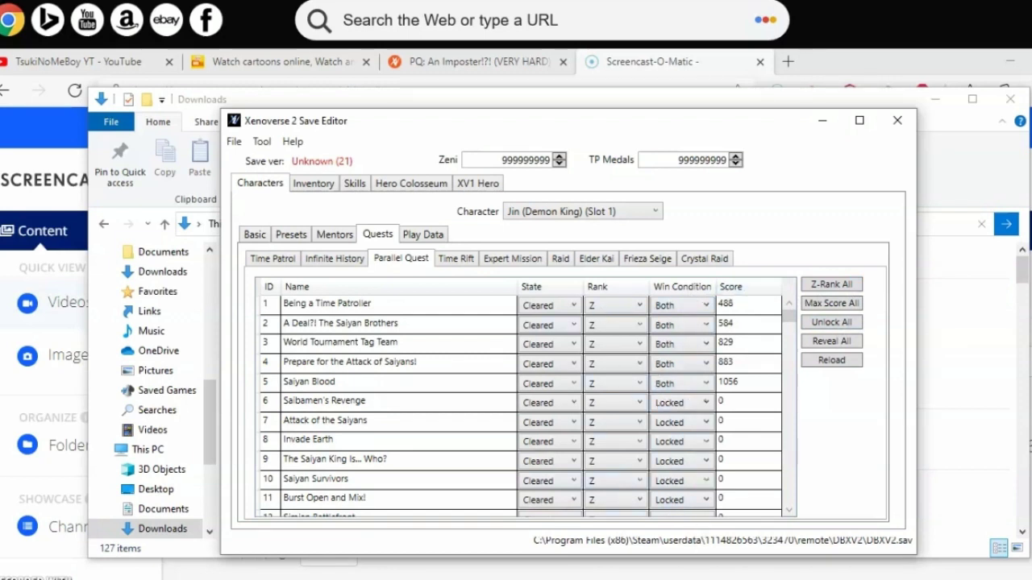
View the Time Rift and Expert Mission quests, followed by the character's play data and basic details.
left_click(448, 266)
left_click(495, 265)
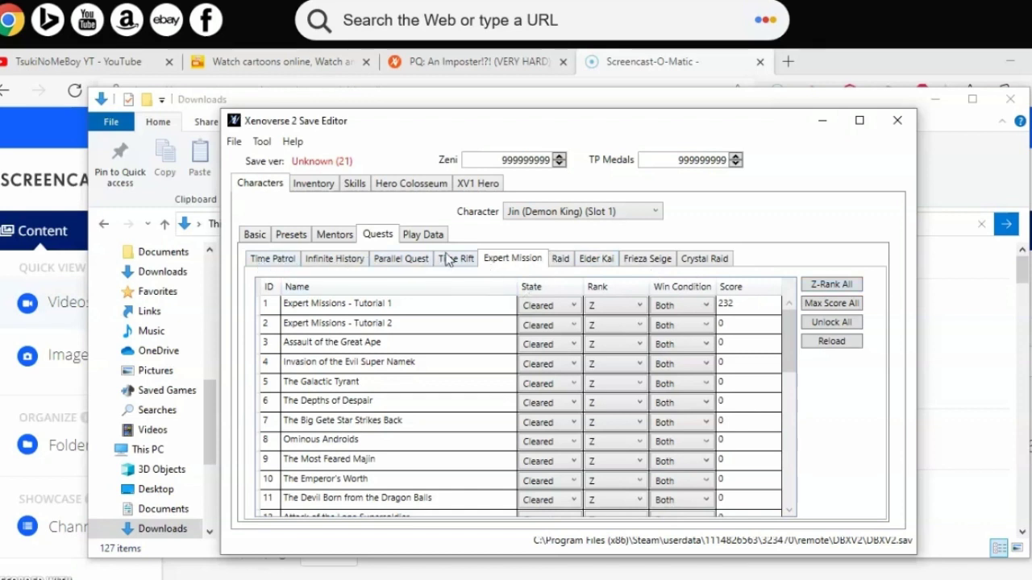
left_click(416, 236)
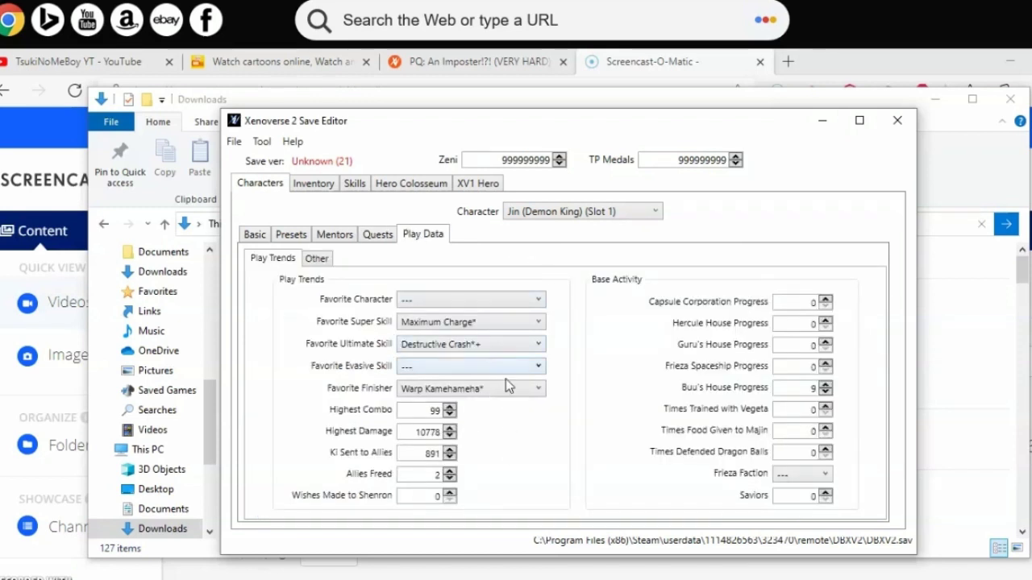
left_click(250, 240)
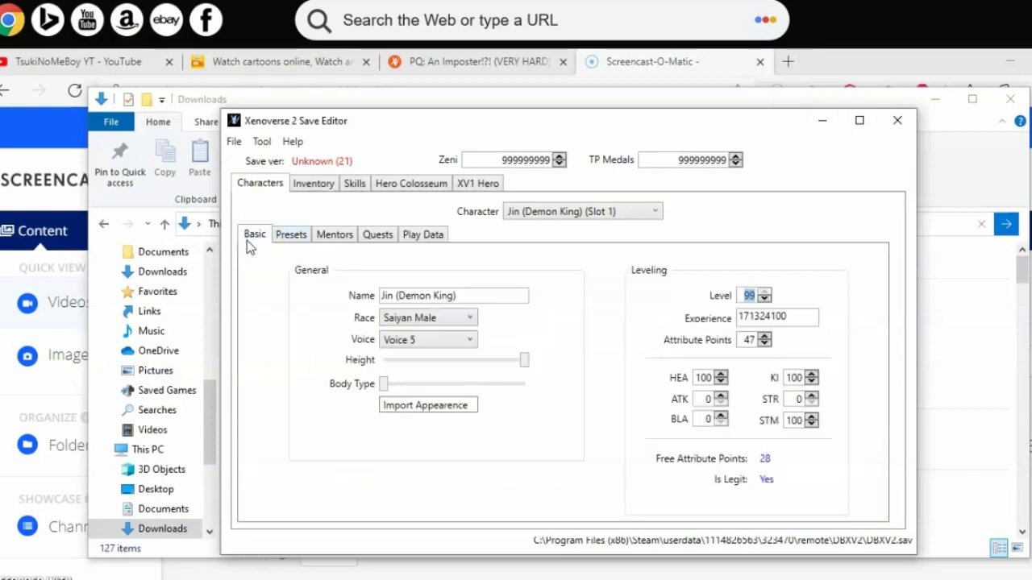
Look through the Upper Body clothing in the inventory and return to the start of its list.
left_click(308, 190)
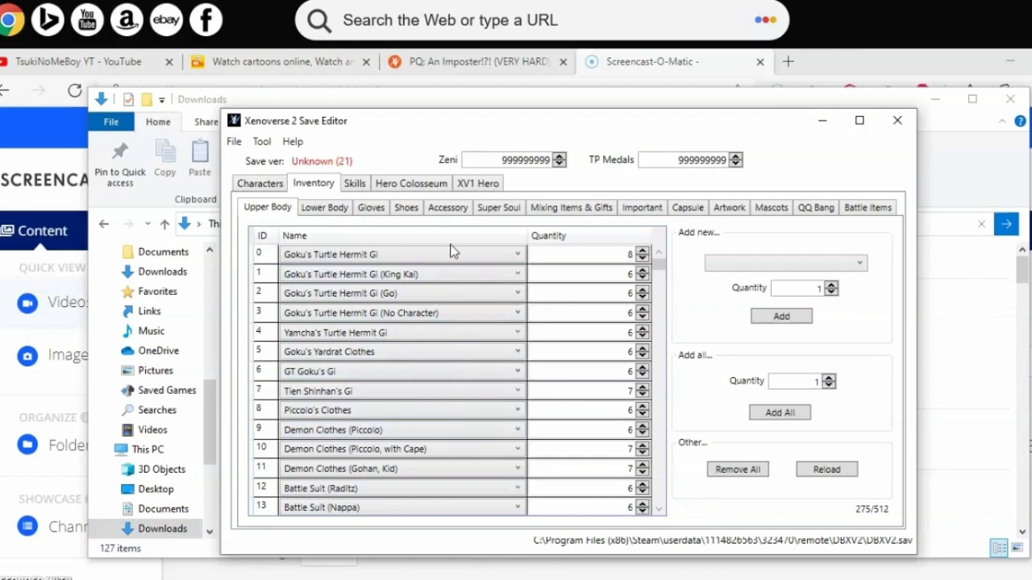
scroll(421, 333, "down", 20)
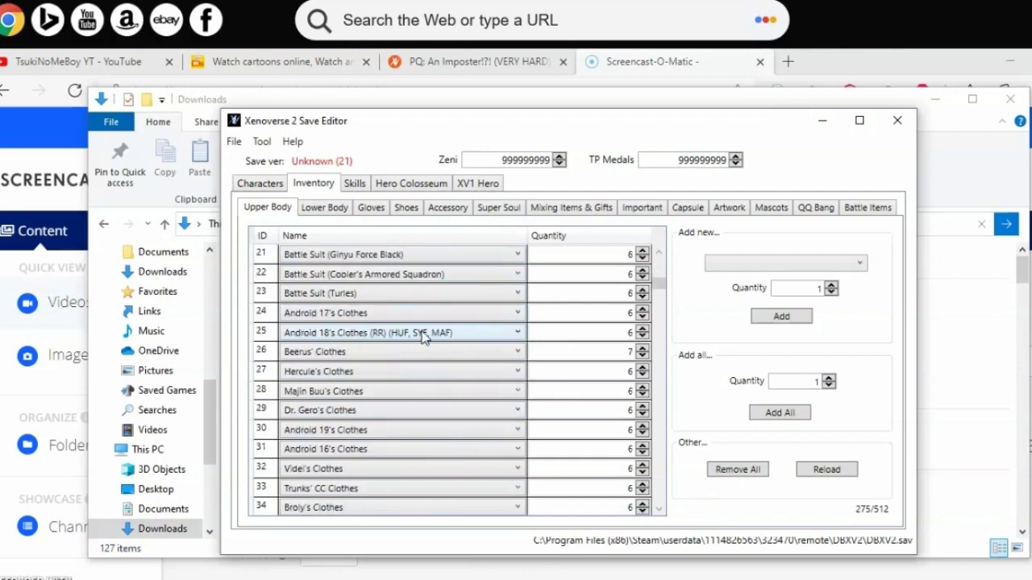
scroll(431, 355, "down", 12)
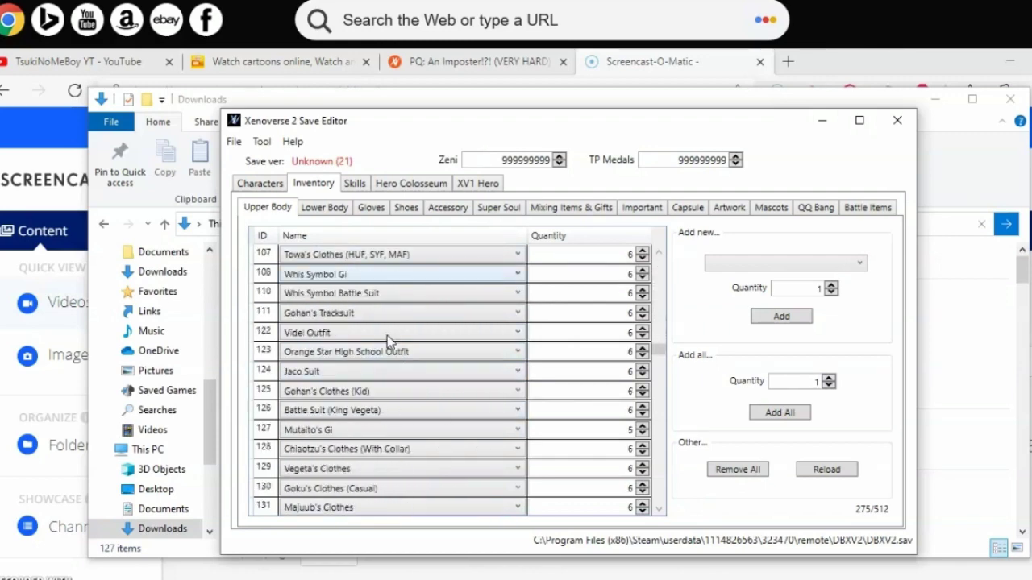
left_click_drag(663, 356, 662, 234)
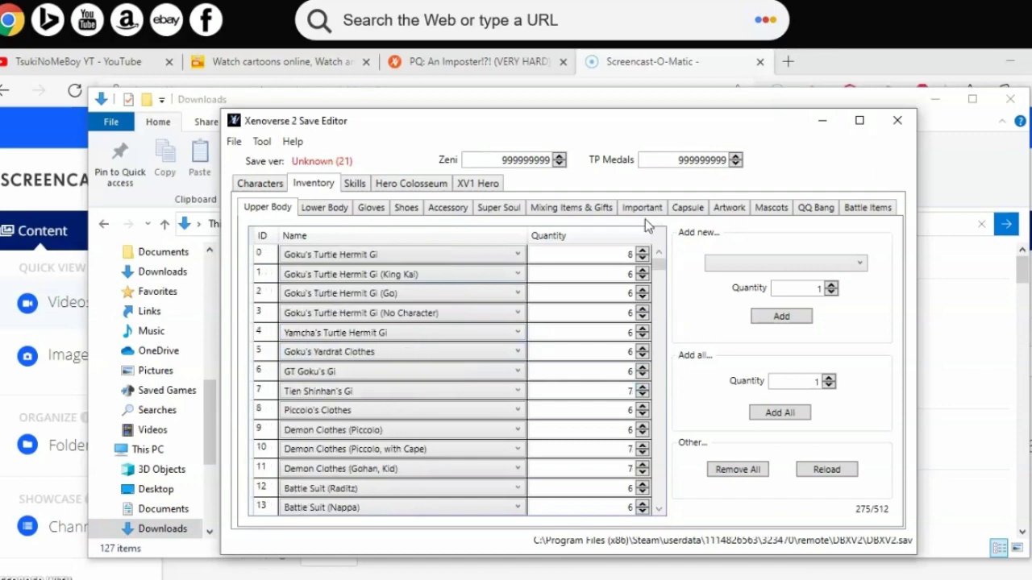
Browse the other inventory categories from Lower Body through Battle Items, ending back on Upper Body.
left_click(333, 208)
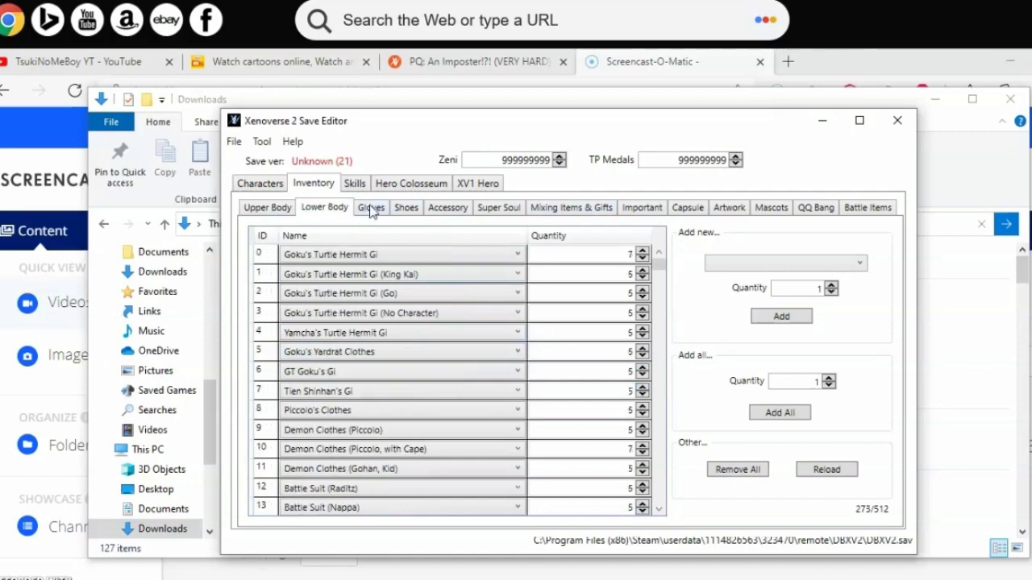
left_click(415, 208)
left_click(456, 208)
left_click(502, 208)
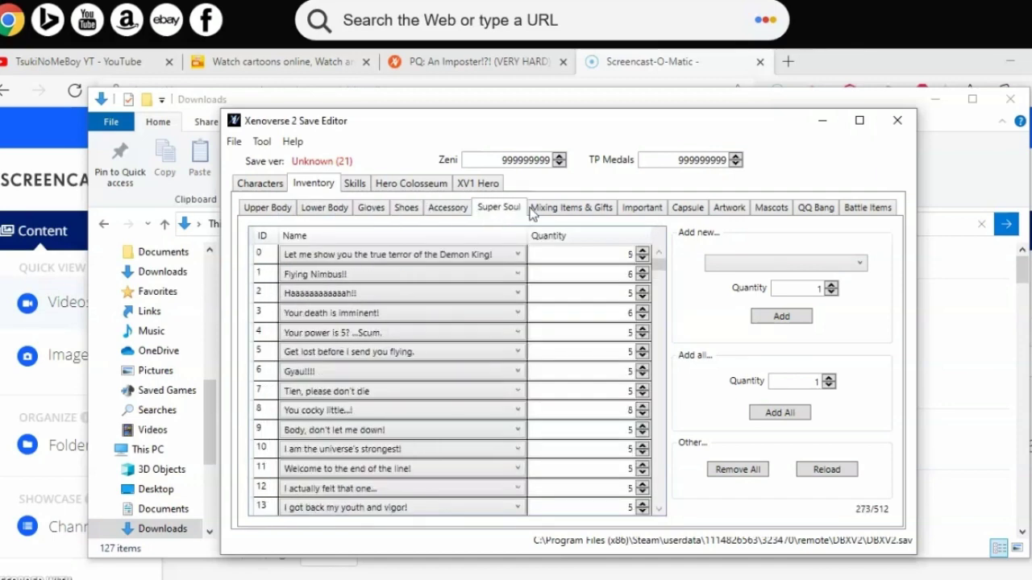
left_click(567, 208)
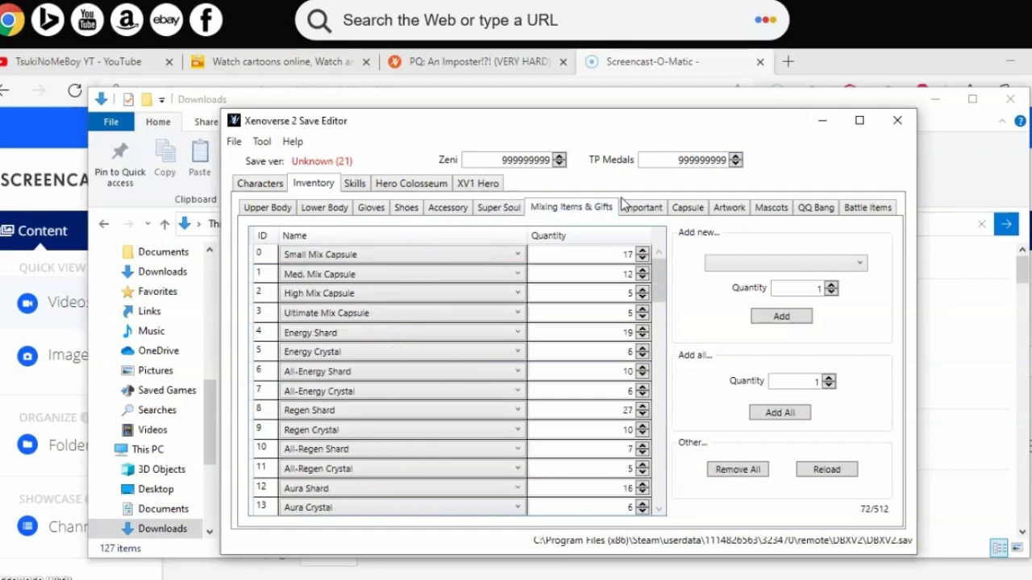
left_click(689, 210)
left_click(729, 208)
left_click(770, 208)
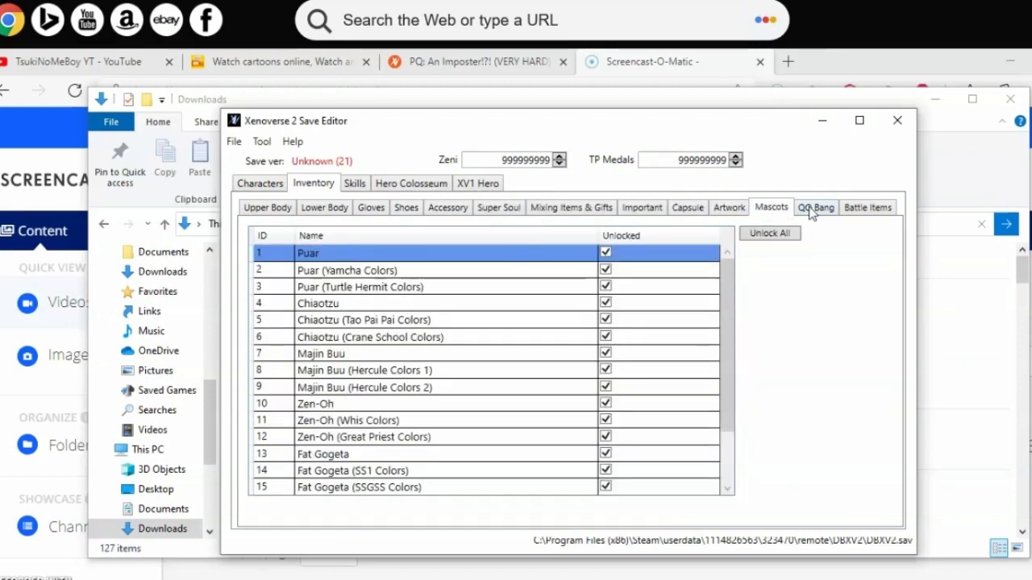
left_click(812, 208)
left_click(870, 207)
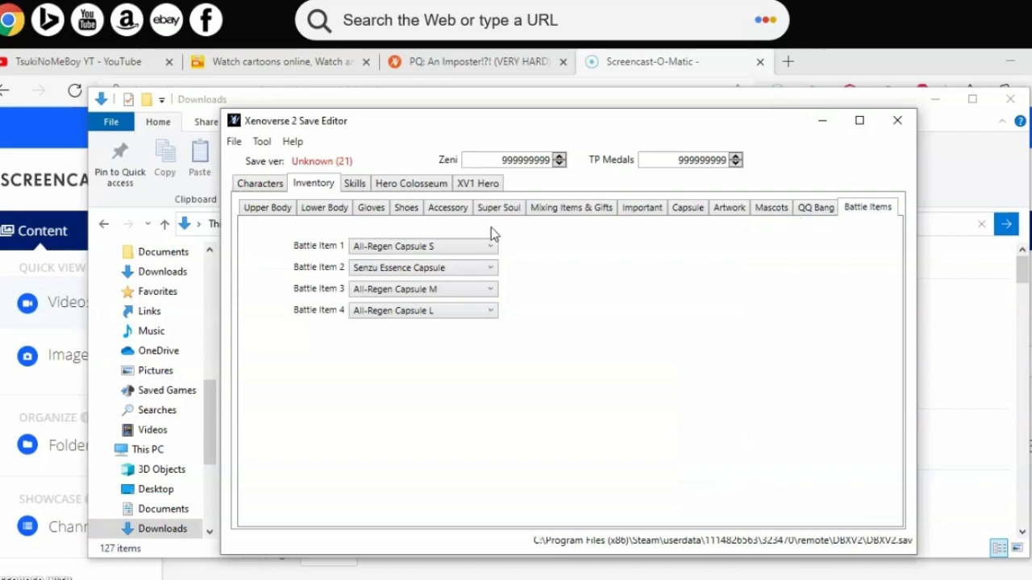
left_click(269, 209)
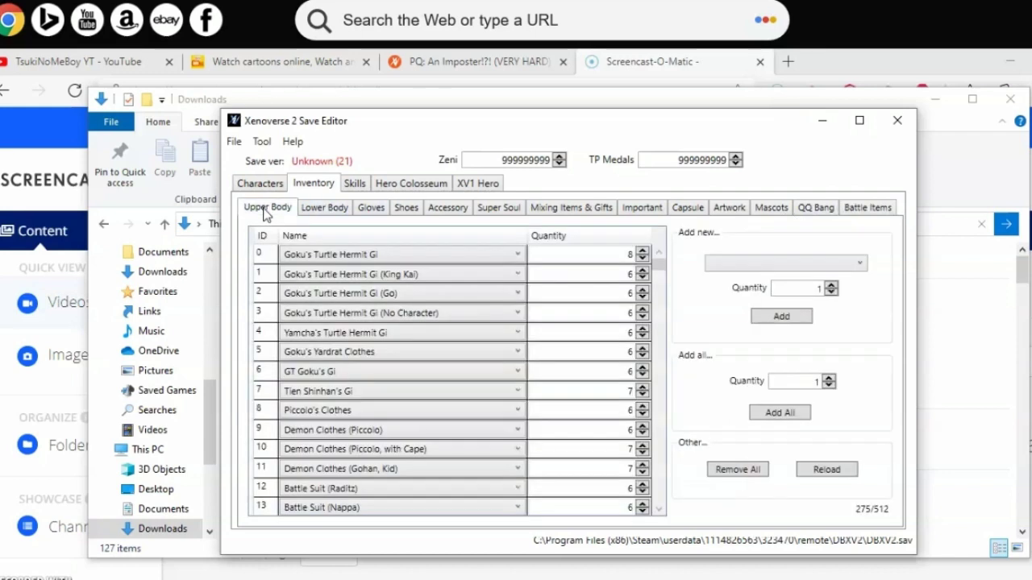
Examine which Super Skills are unlocked, including those at the end of the skill list.
left_click(355, 183)
scroll(484, 266, "down", 15)
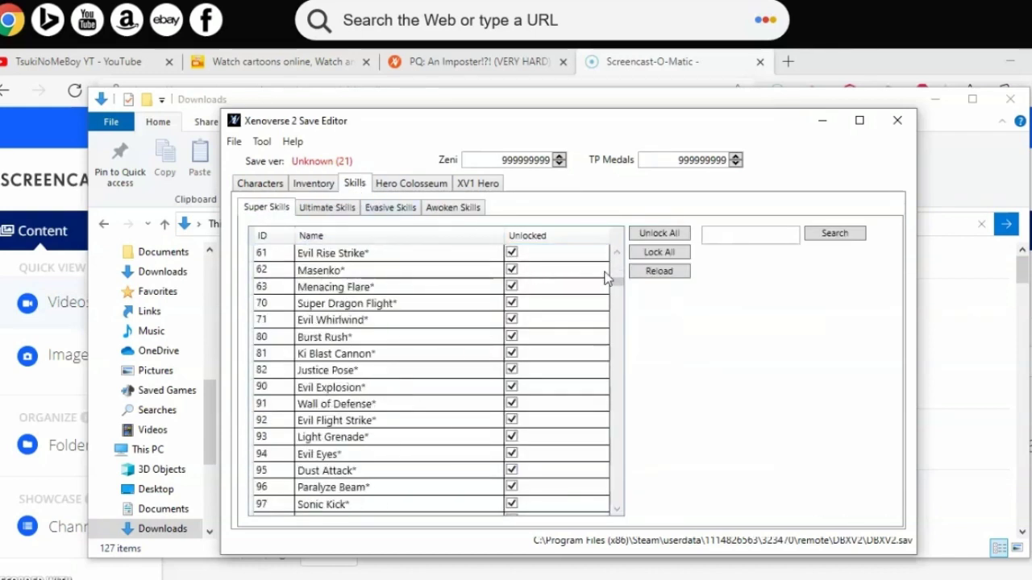
left_click_drag(616, 286, 593, 512)
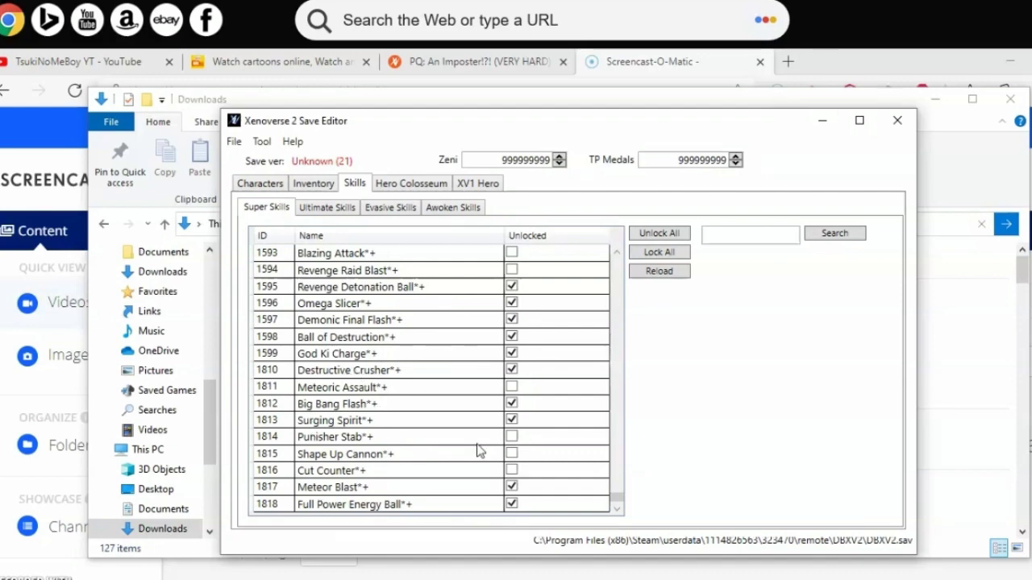
scroll(443, 411, "up", 10)
scroll(443, 375, "up", 4)
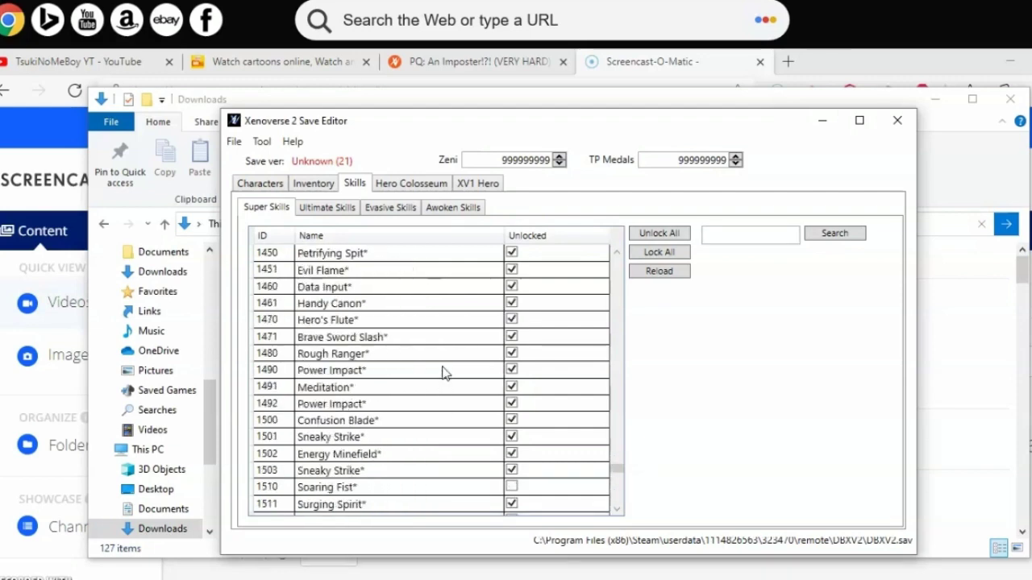
Compare the unlocked and locked Super Skills across the last entries of the skill list, from ID 1450 through 1818.
scroll(439, 387, "down", 20)
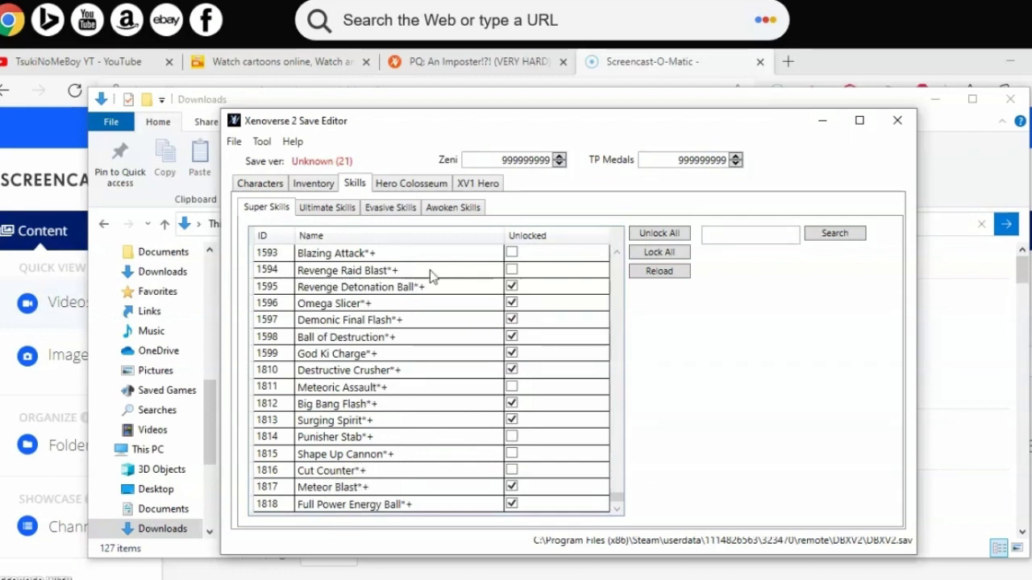
scroll(472, 362, "up", 8)
scroll(476, 386, "up", 6)
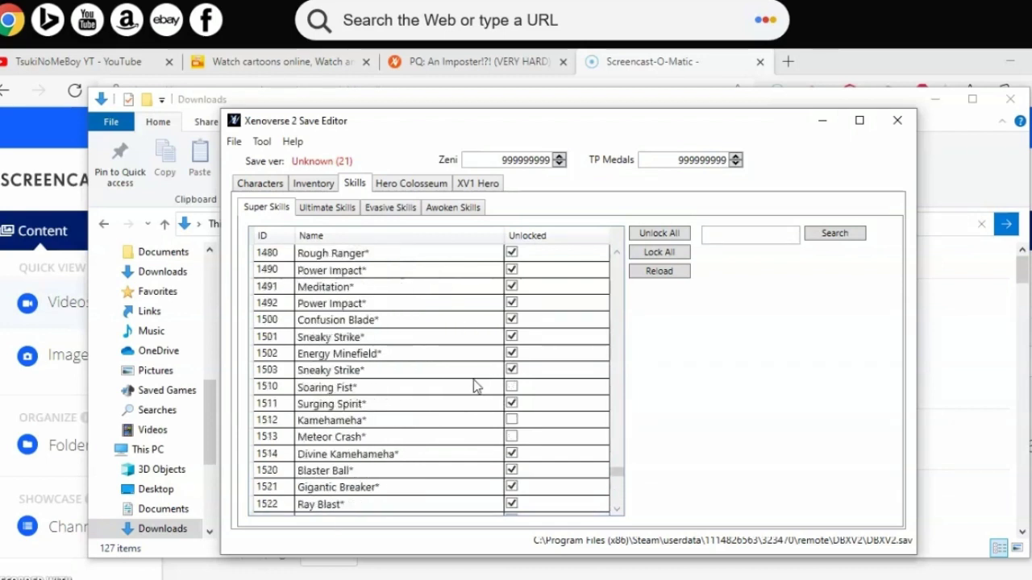
scroll(482, 367, "down", 3)
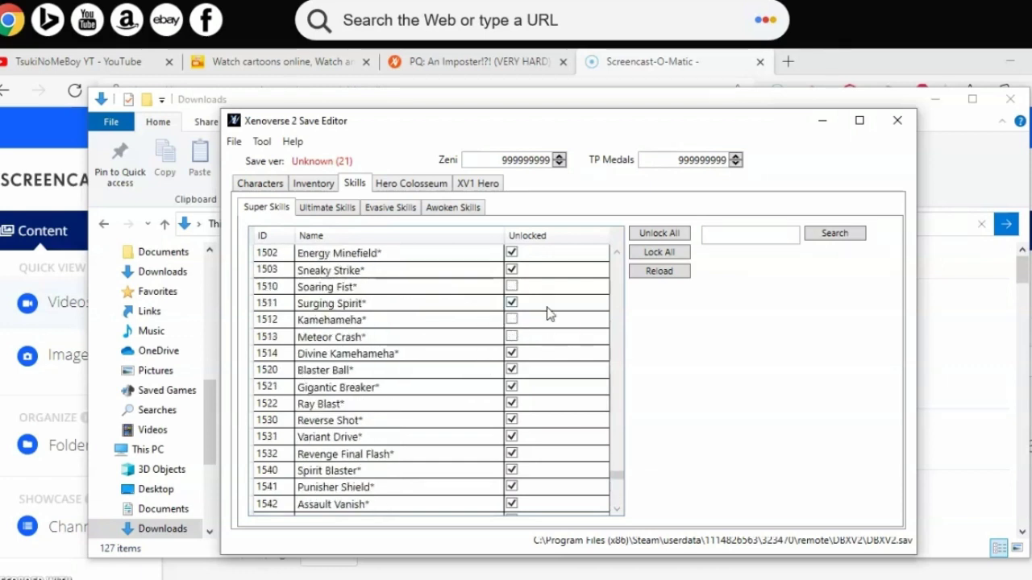
left_click(339, 208)
left_click(266, 208)
scroll(460, 402, "down", 12)
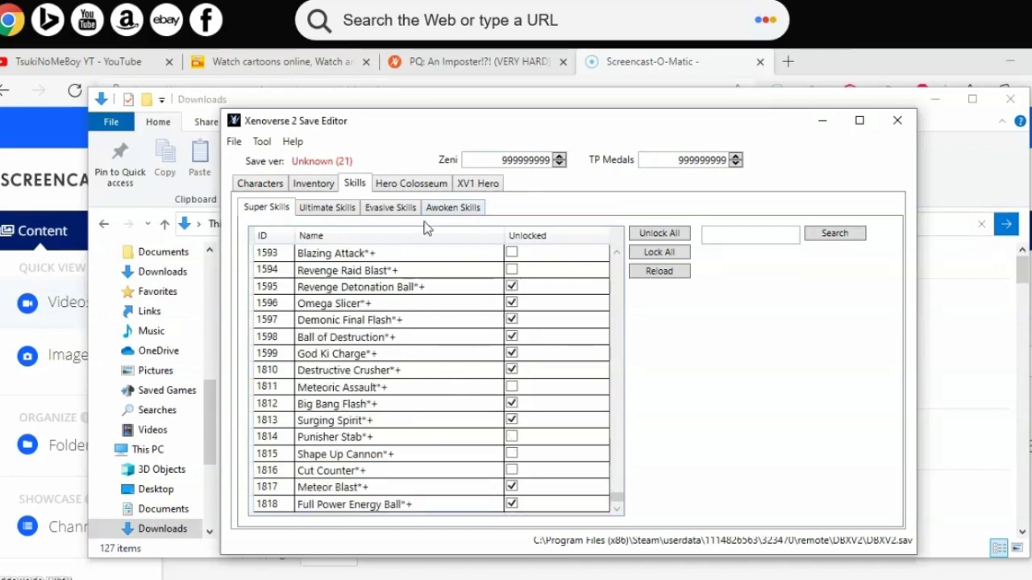
View the Ultimate, Evasive and Awoken Skills lists, ending back on Super Skills.
left_click(320, 206)
left_click(395, 208)
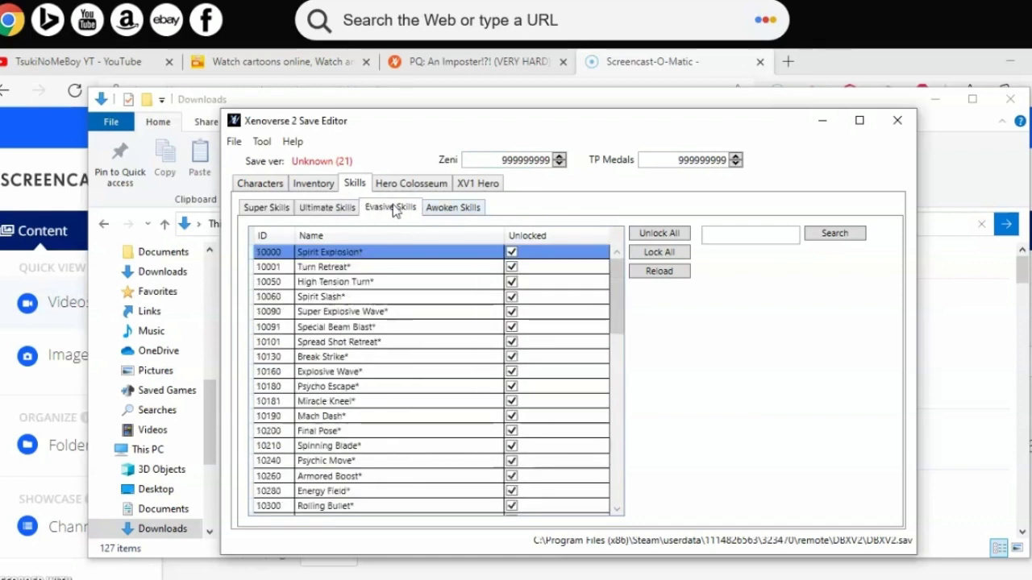
left_click(481, 209)
left_click(272, 208)
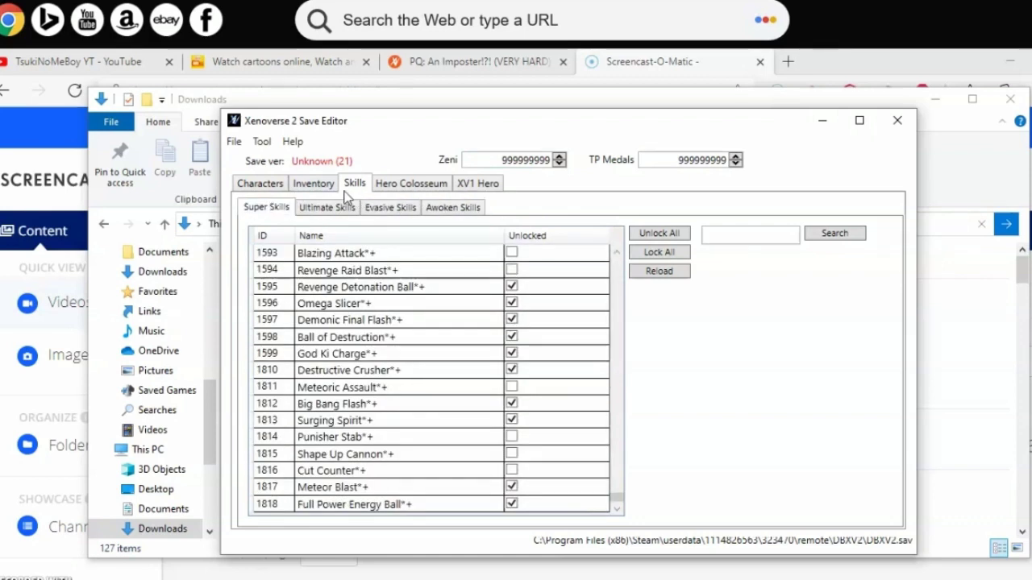
Look through the Hero Colosseum and XV1 Hero sections, ending on the character's basic details.
left_click(379, 182)
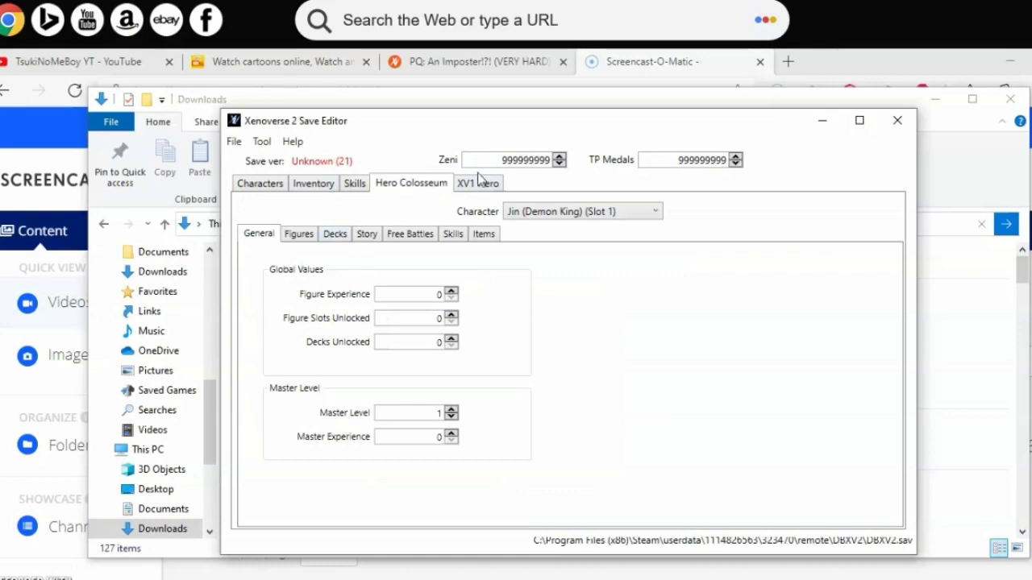
left_click(477, 185)
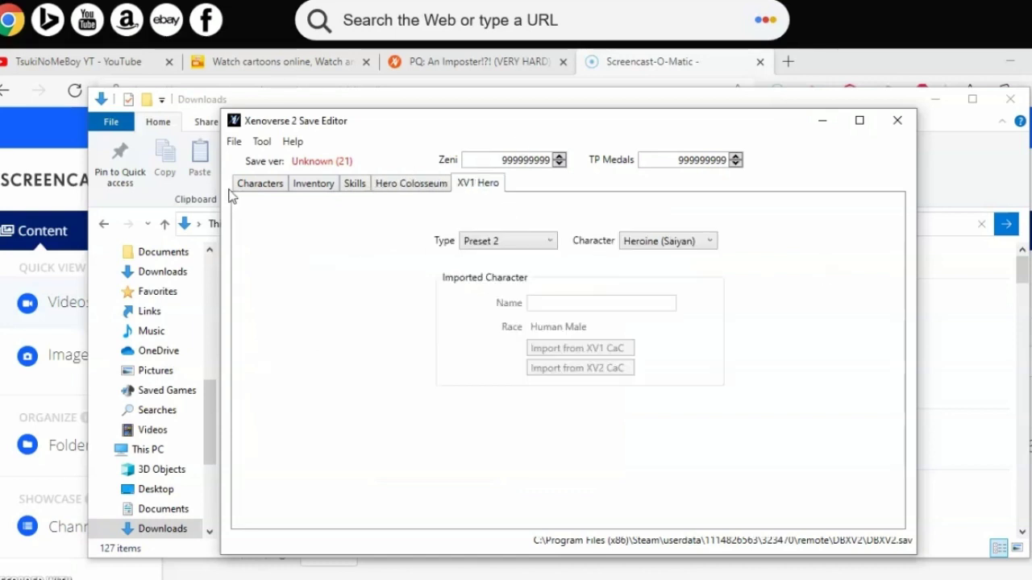
left_click(254, 185)
left_click(476, 183)
left_click(282, 188)
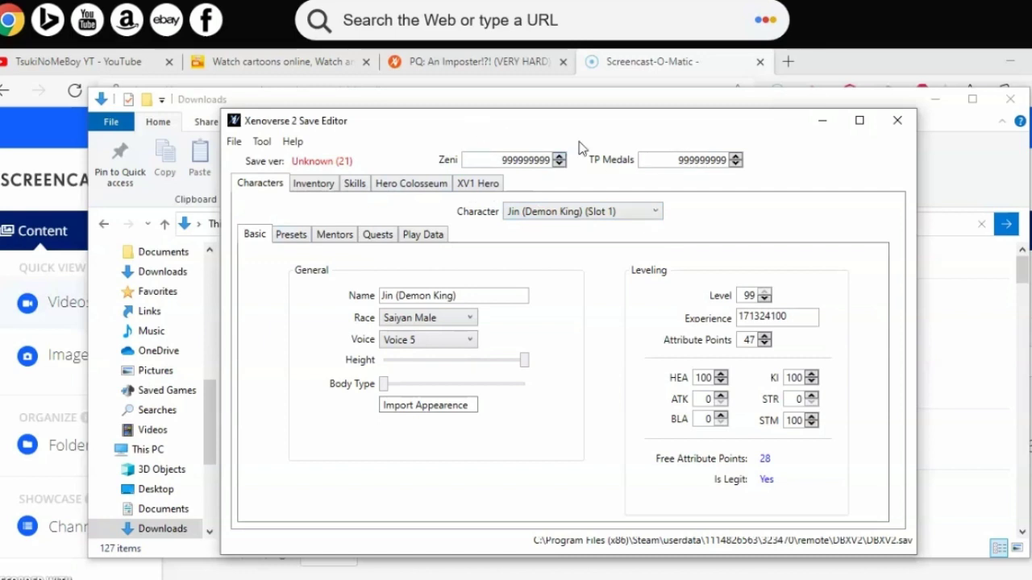
left_click(356, 183)
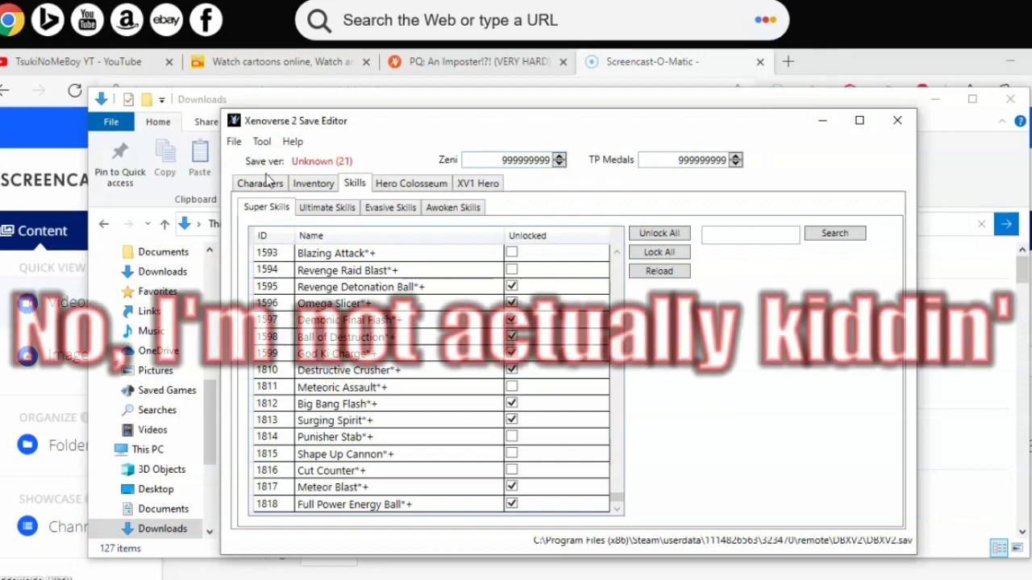
left_click(265, 181)
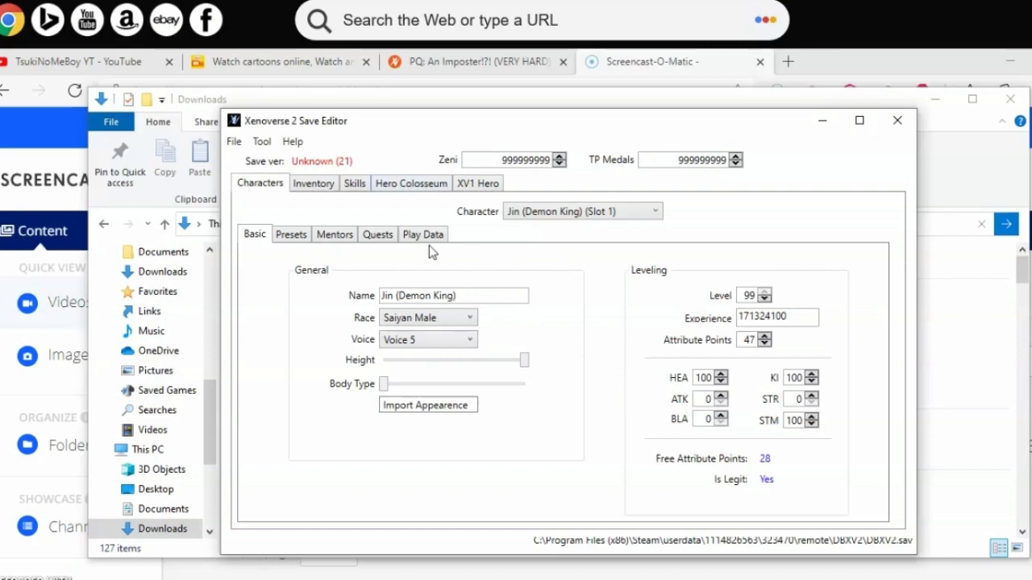
Review the character's mentors and the skills and equipment of the Main preset, then return to the basic details.
left_click(326, 234)
left_click(304, 236)
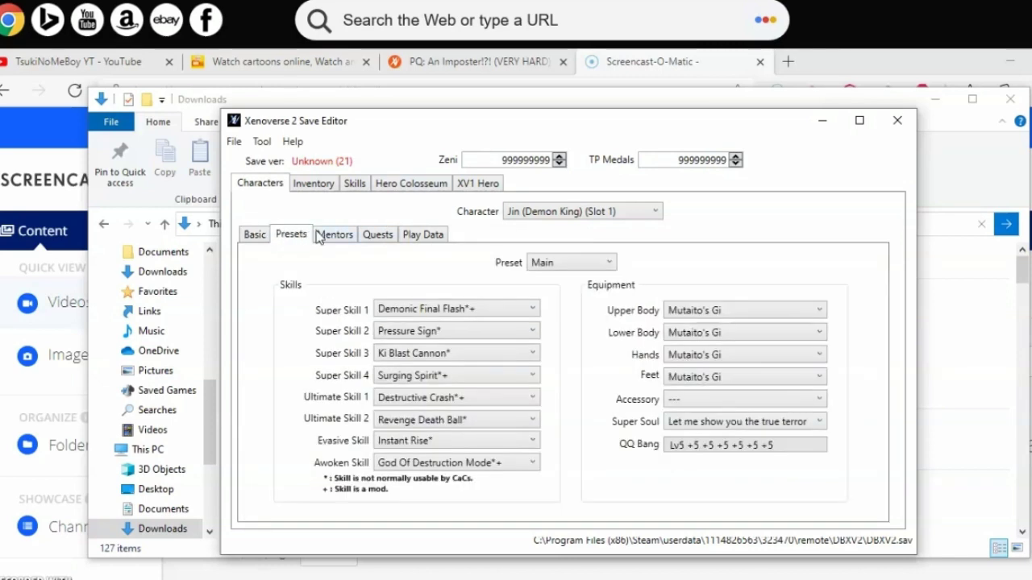
left_click(267, 237)
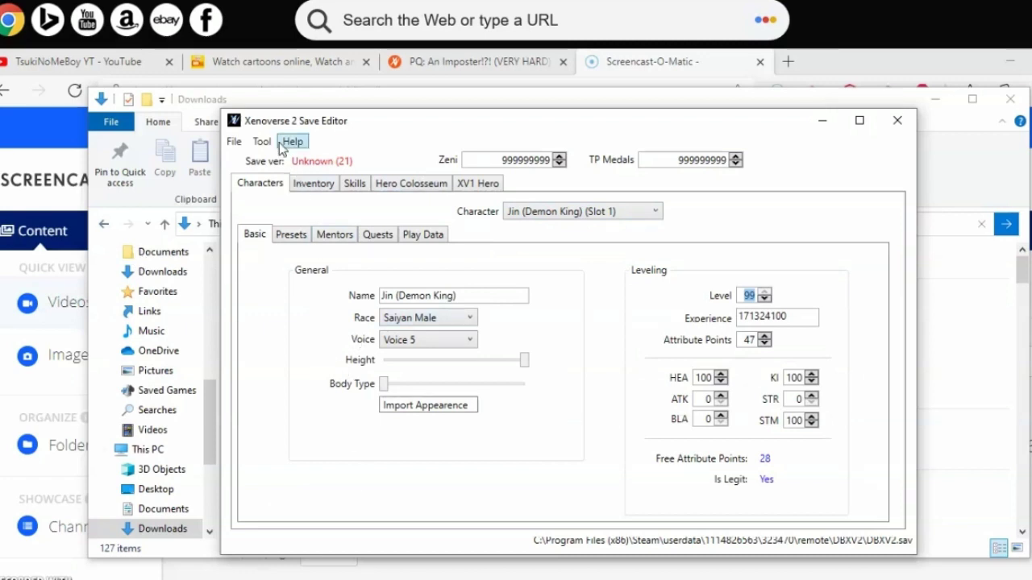
left_click(233, 143)
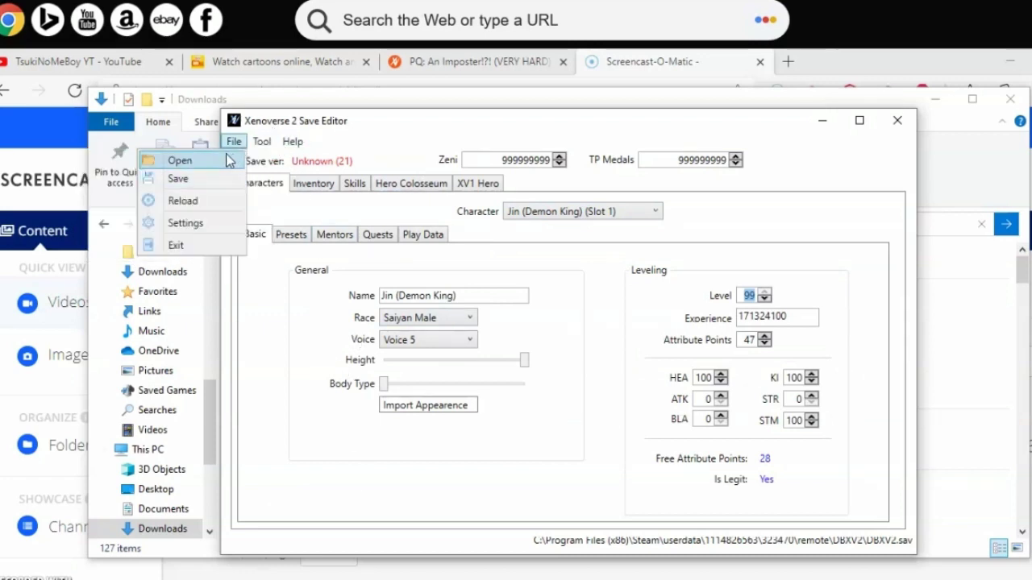
left_click(345, 107)
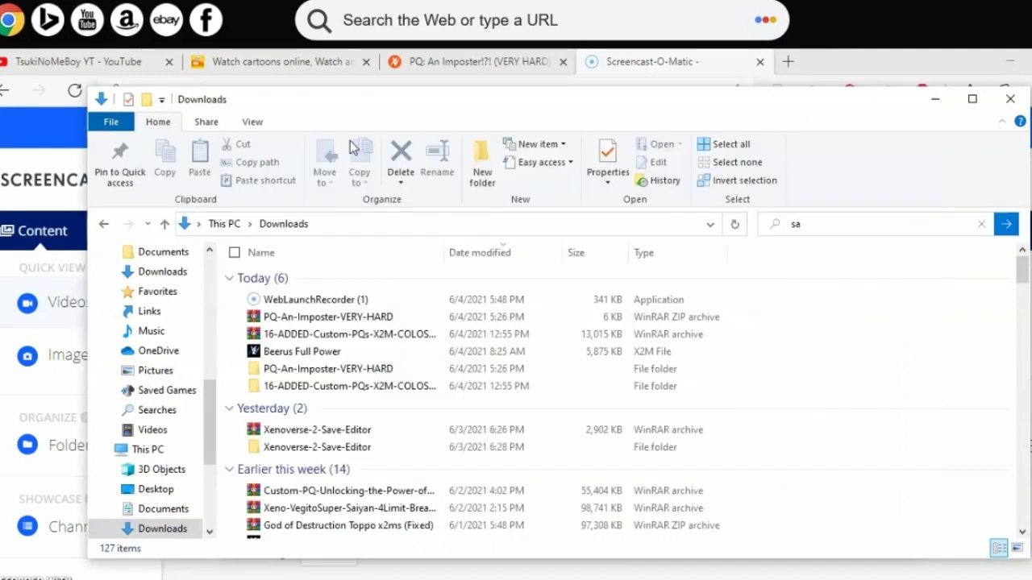
key("alt+Tab")
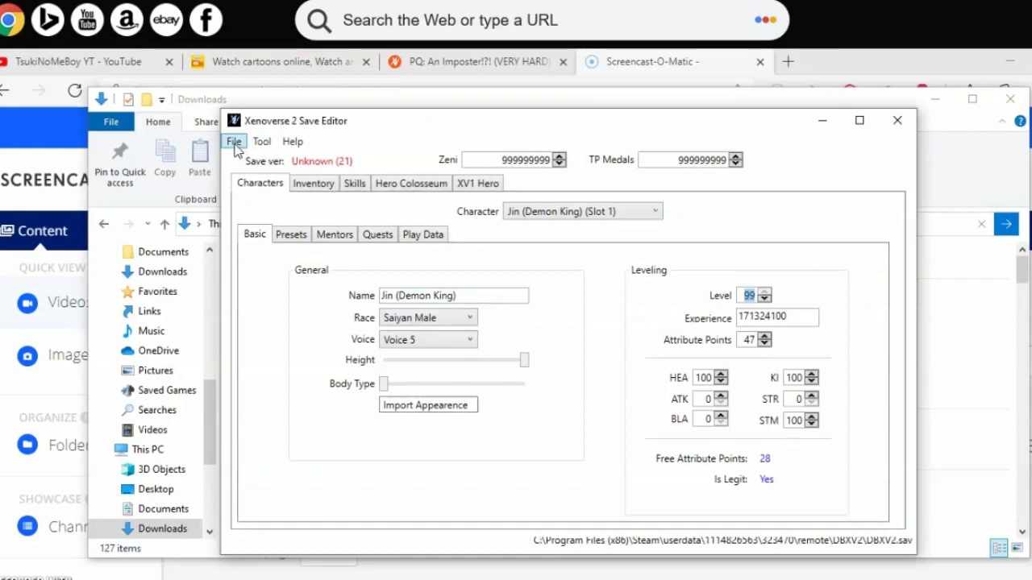
Run the experimental flag validation on the save's game progression and dismiss its completion notice.
left_click(273, 144)
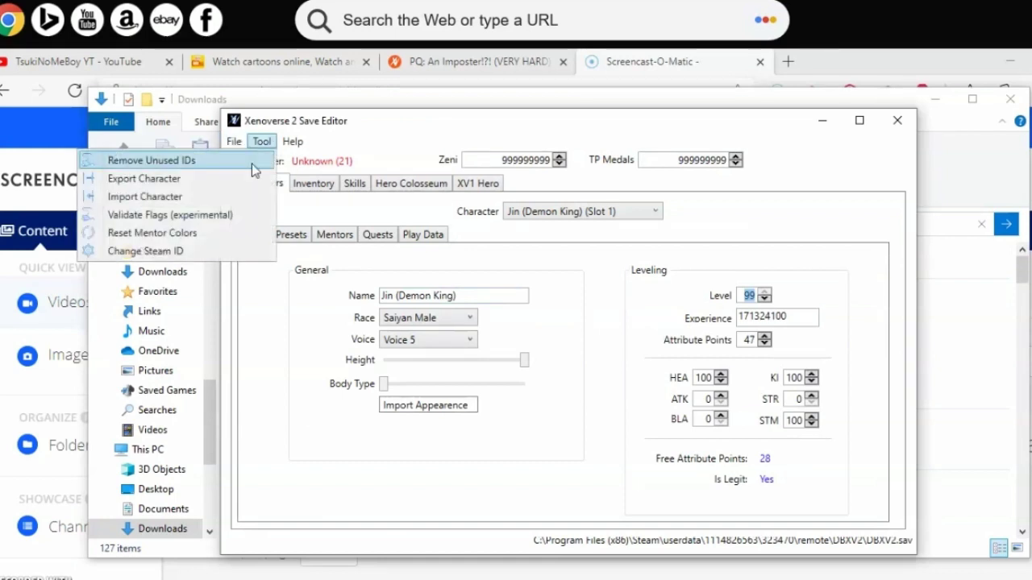
left_click(213, 215)
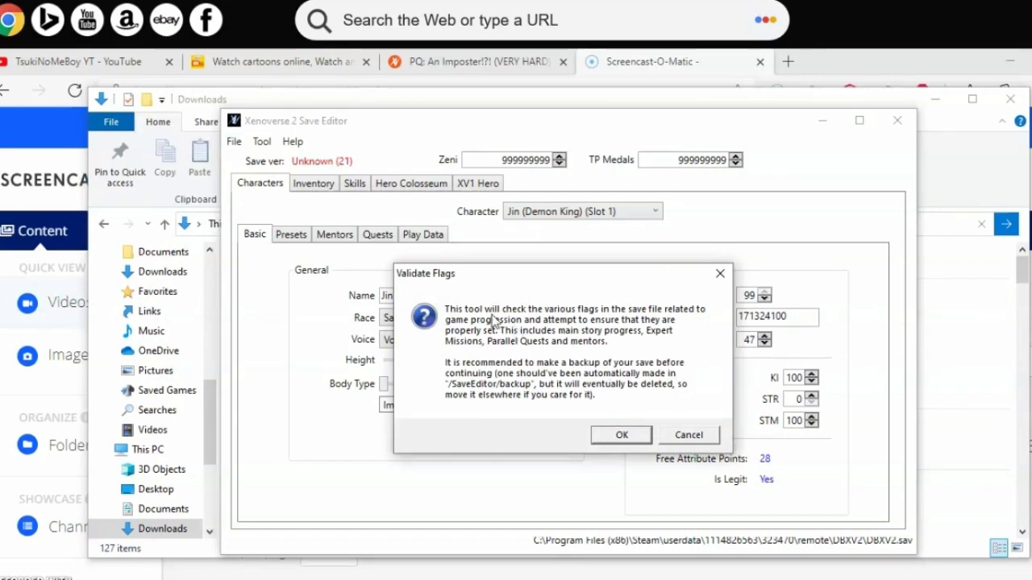
left_click(617, 436)
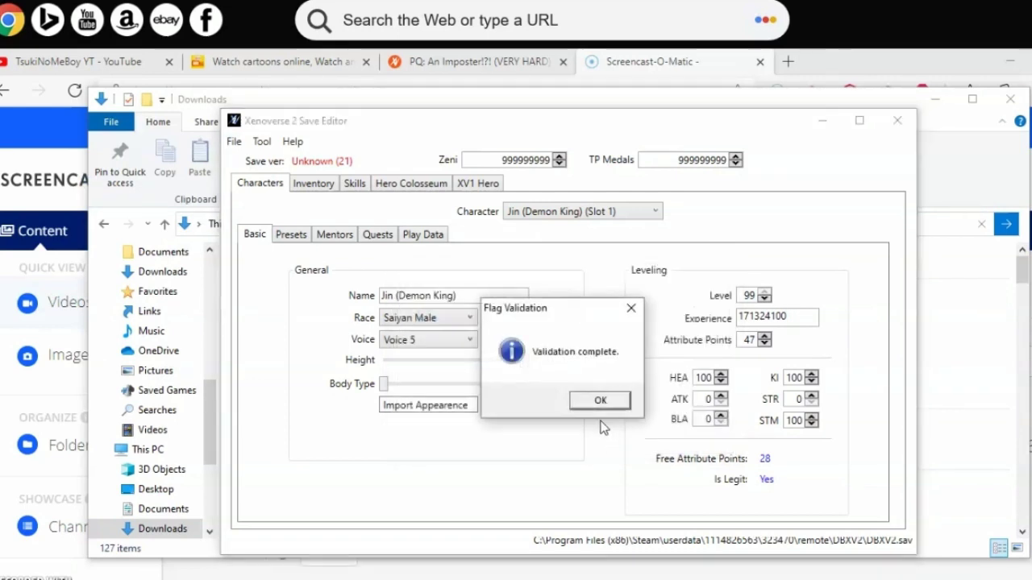
key("Return")
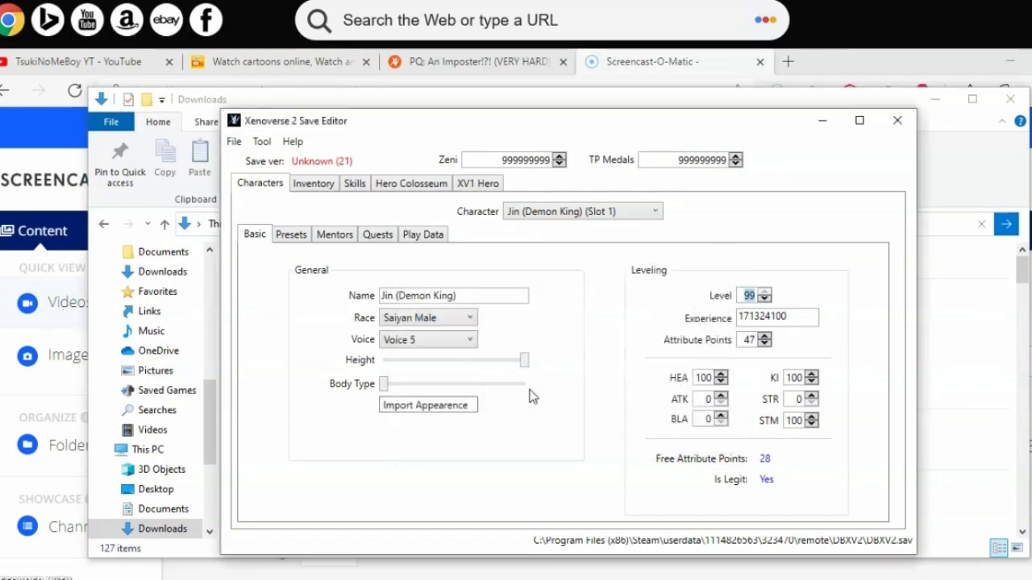
Save the edited save file and close the save editor.
left_click(233, 142)
left_click(182, 179)
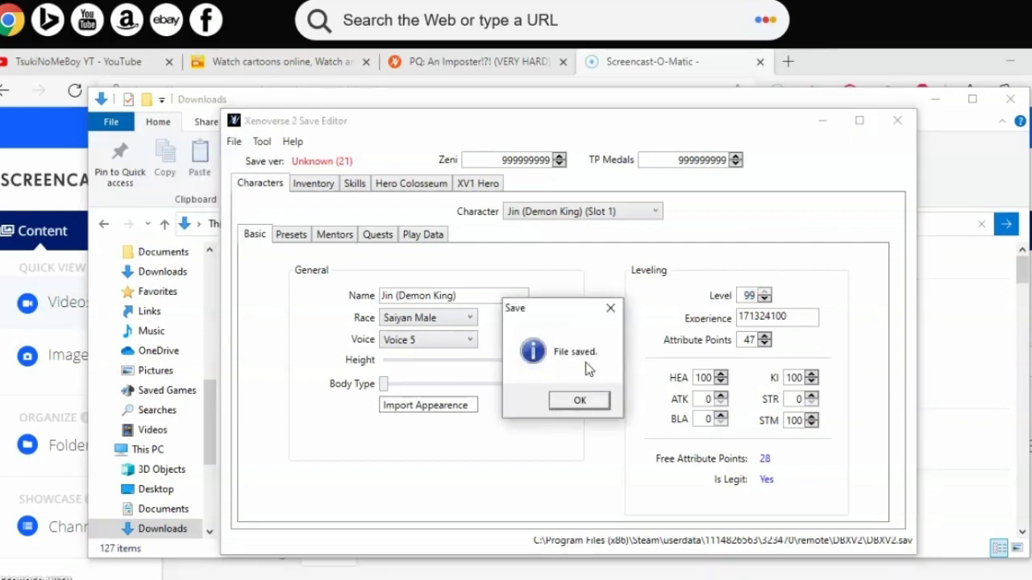
key("Return")
left_click(897, 120)
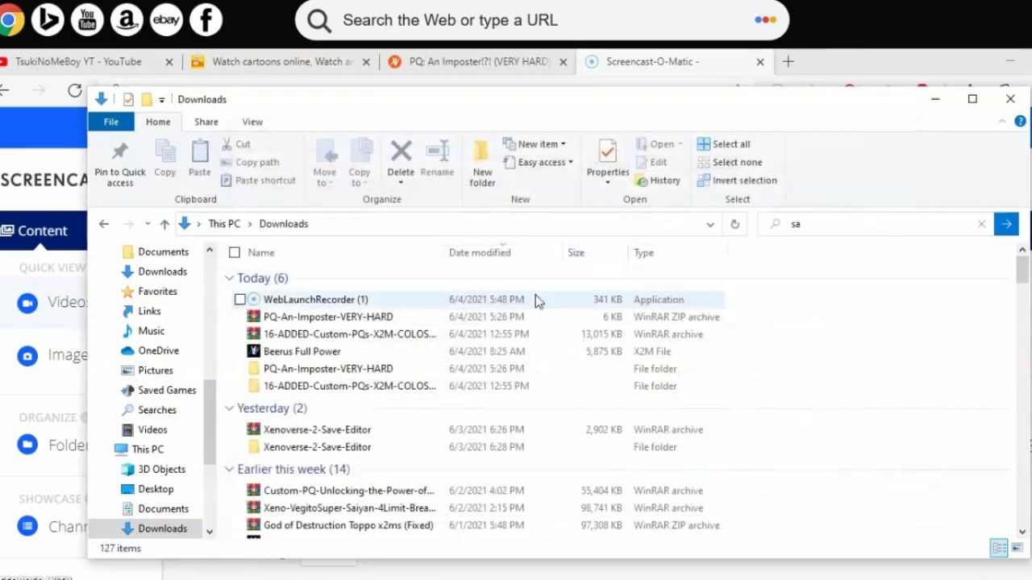
Open the bin folder in the DB Xenoverse 2 game directory to start the game.
scroll(155, 356, "up", 3)
scroll(155, 356, "up", 5)
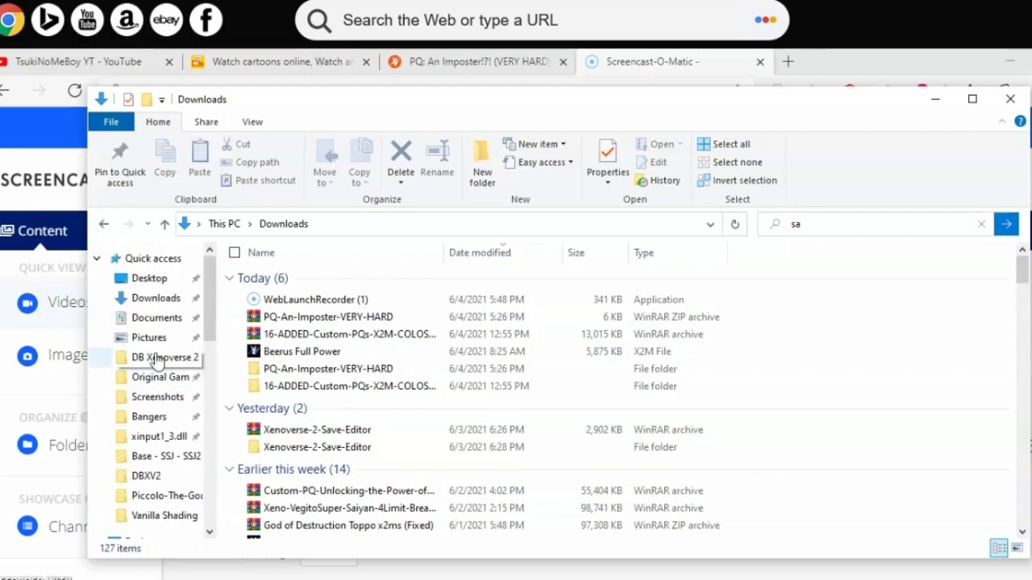
left_click(157, 363)
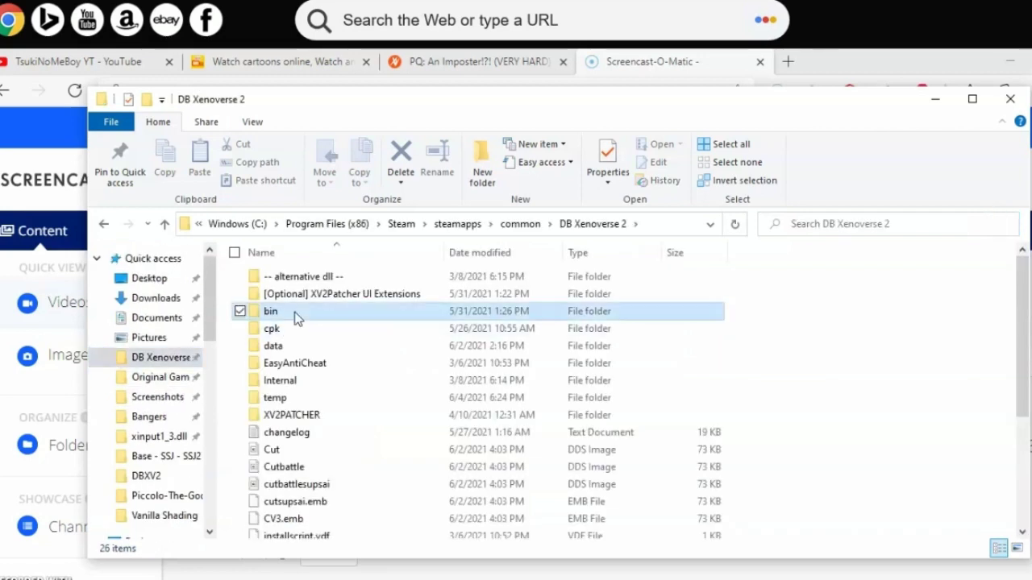
double_click(297, 308)
left_click(303, 295)
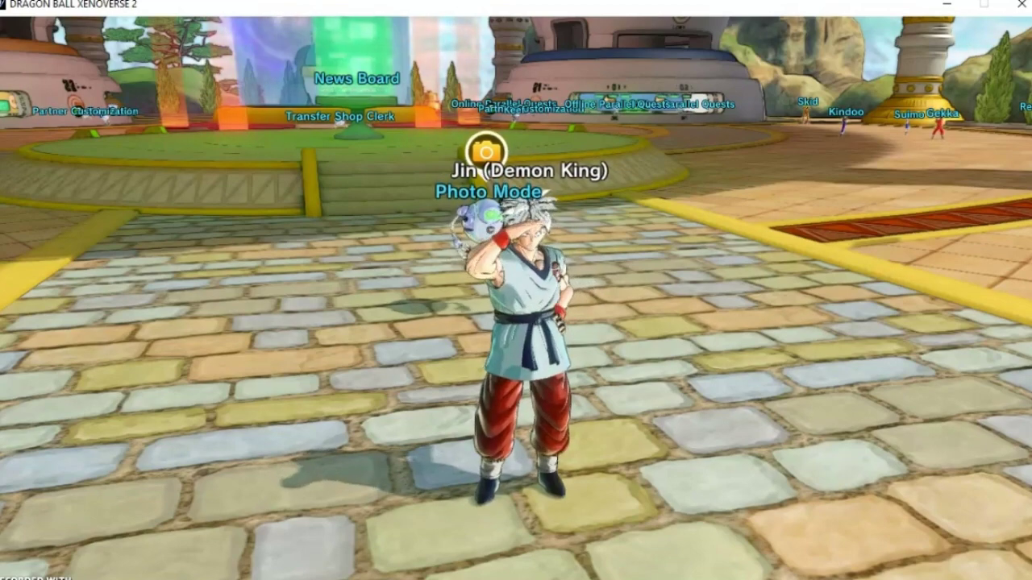
Talk to the Photo Mode robot in the game's plaza and agree to take photos.
key("w")
key("q")
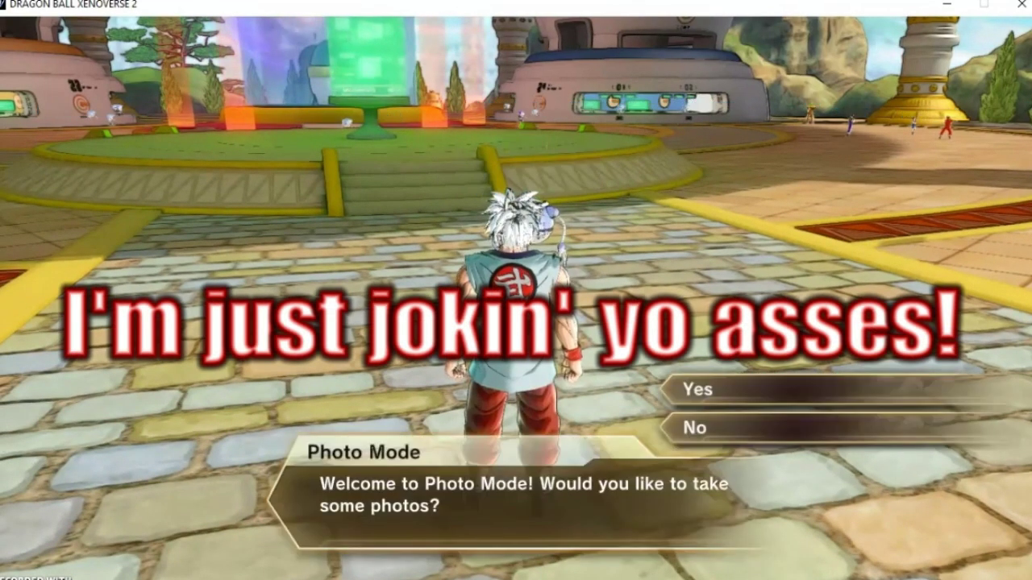
key("q")
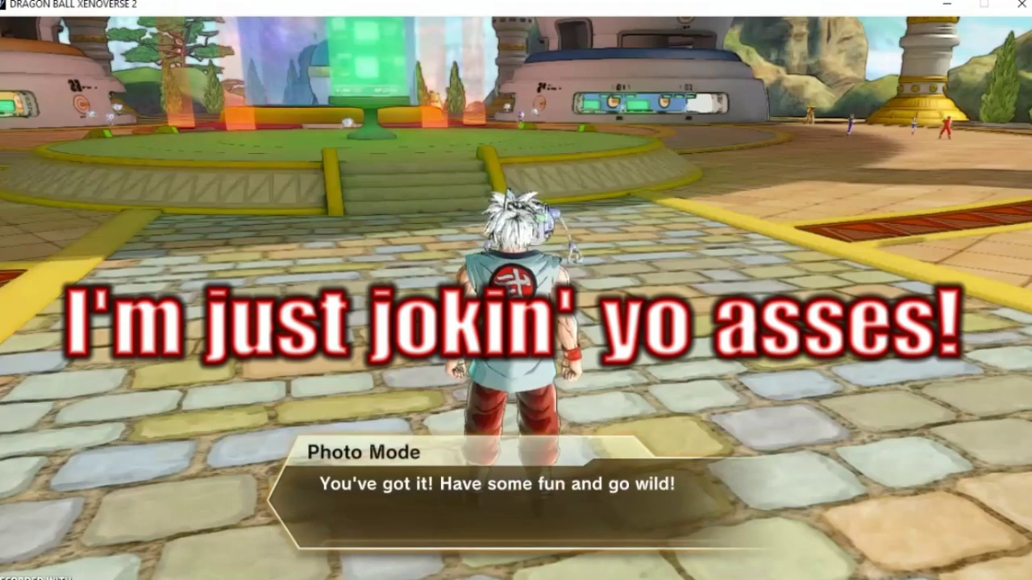
key("q")
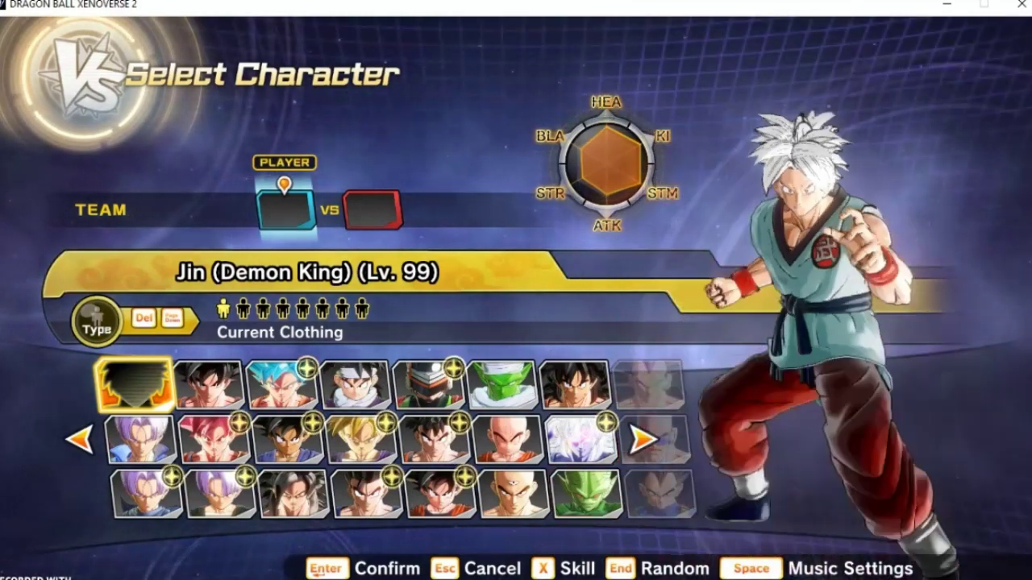
Display the custom character's skill set on the versus character selection and browse the roster's other characters with their skills.
key("x")
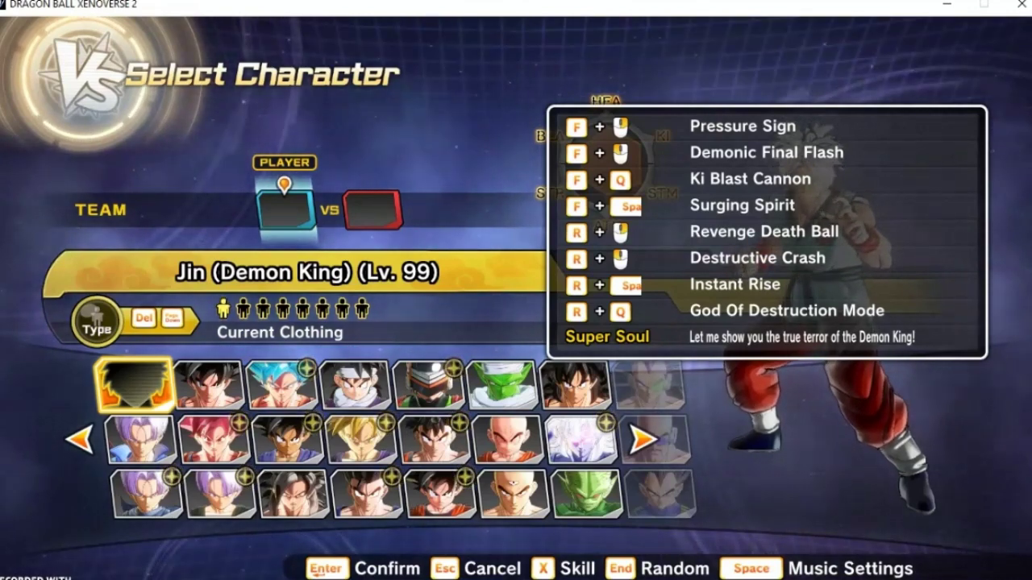
key("Up")
key("Down")
key("Up")
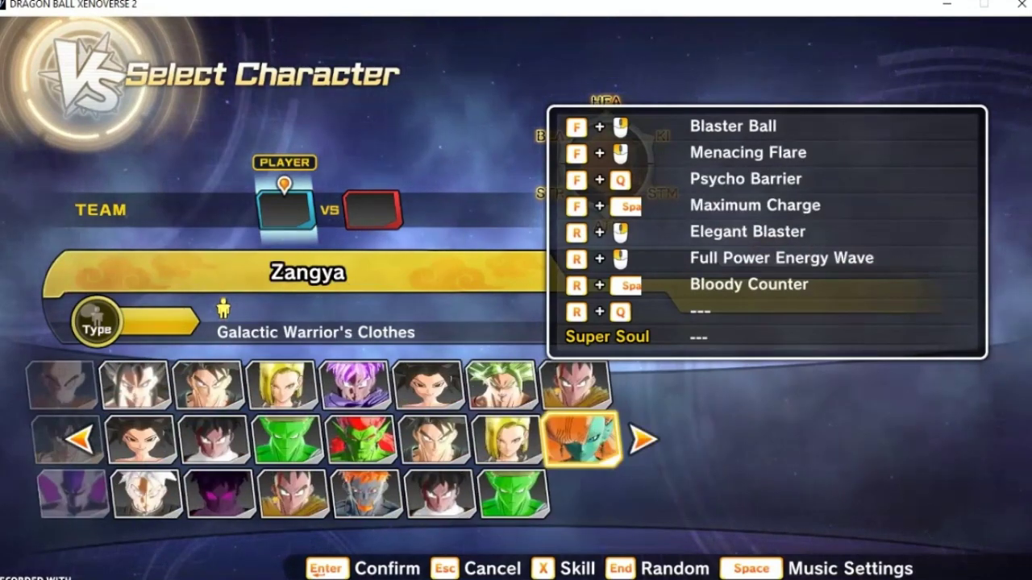
key("Down")
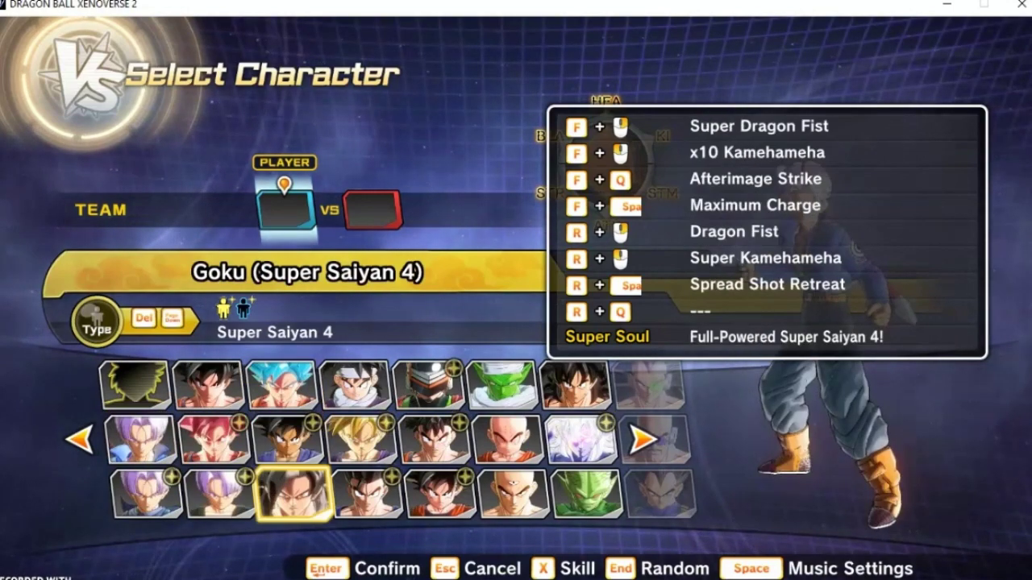
key("End")
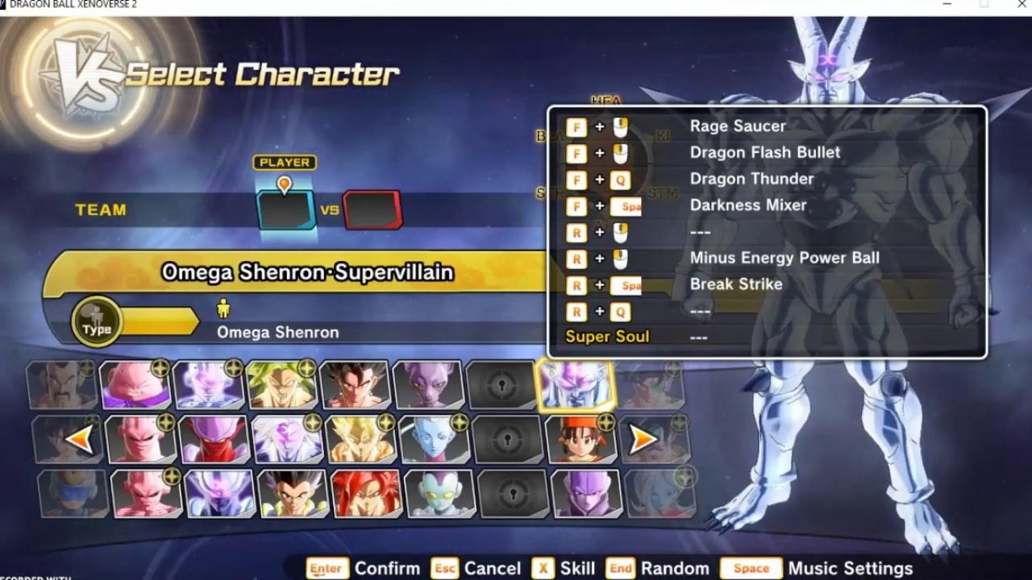
key("End")
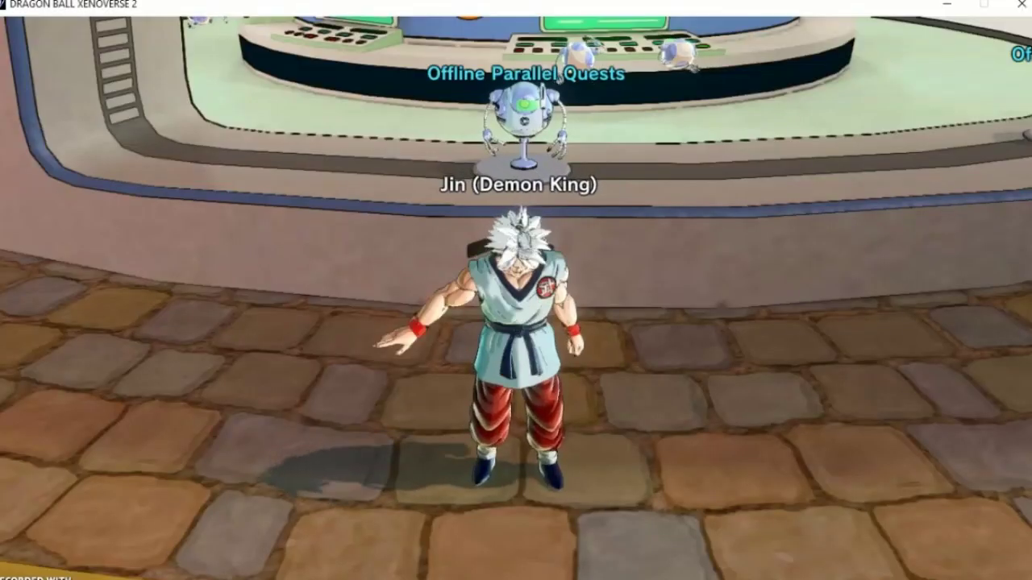
Open the Parallel Quest list at the Offline Parallel Quests counter.
key("c")
key("c")
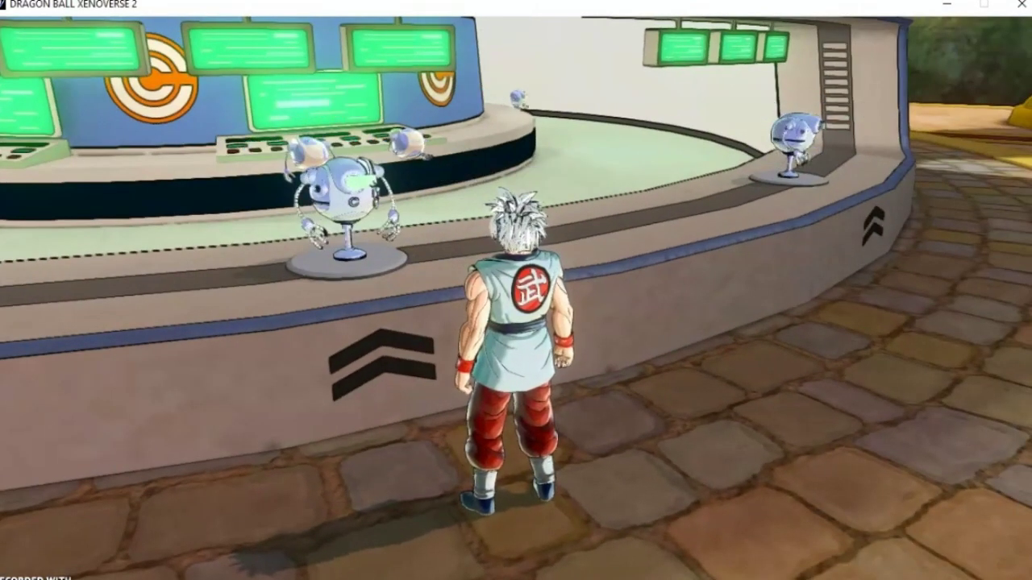
key("Return")
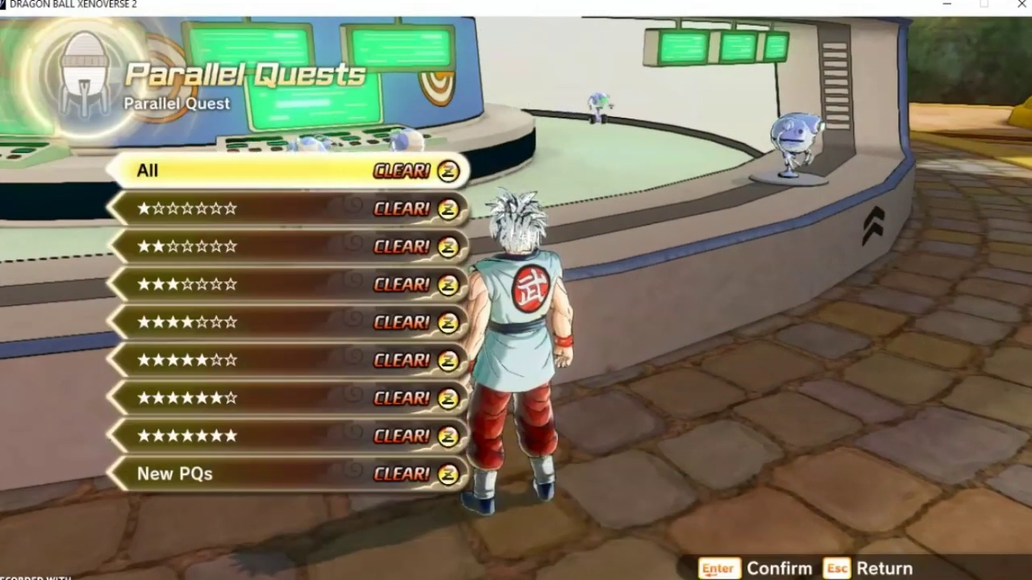
Examine the complete Parallel Quest list, including its earliest and latest quests, and leave the quest counter.
key("Up")
key("Return")
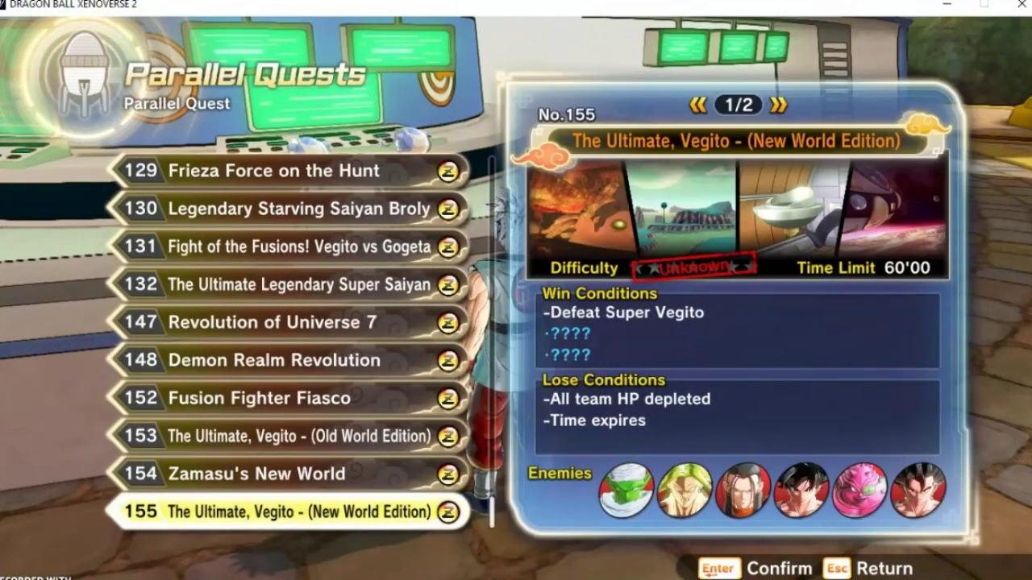
key("Down")
key("Down")
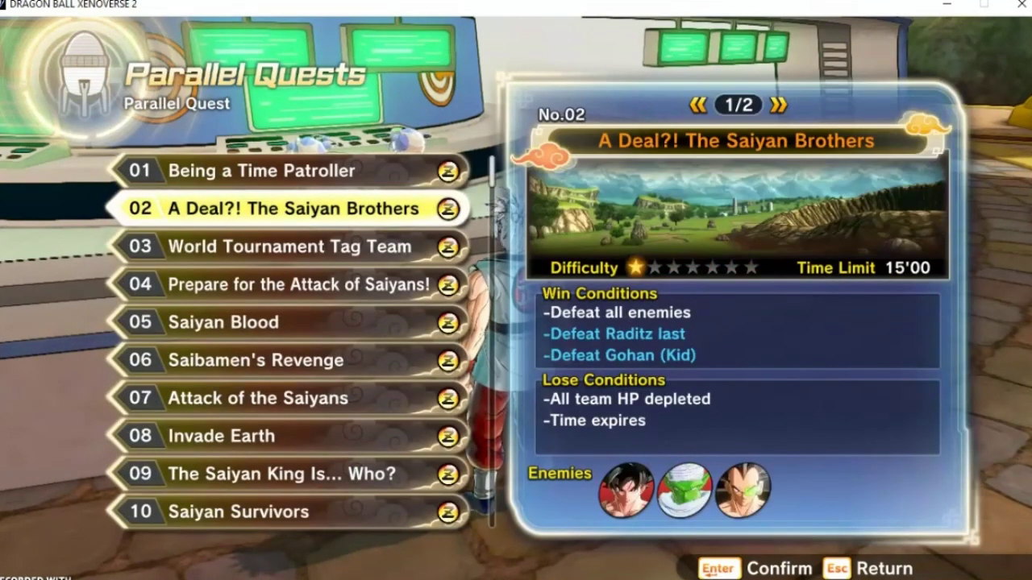
key("Down")
key("Up")
key("Up")
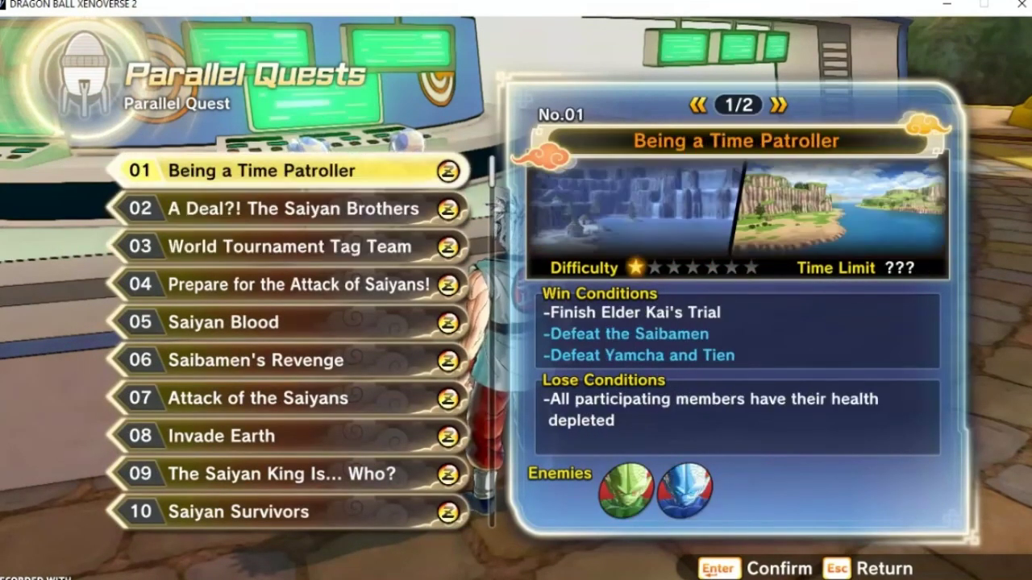
key("Up")
key("Up")
key("Up")
key("Up")
key("Up")
key("Up")
key("Up")
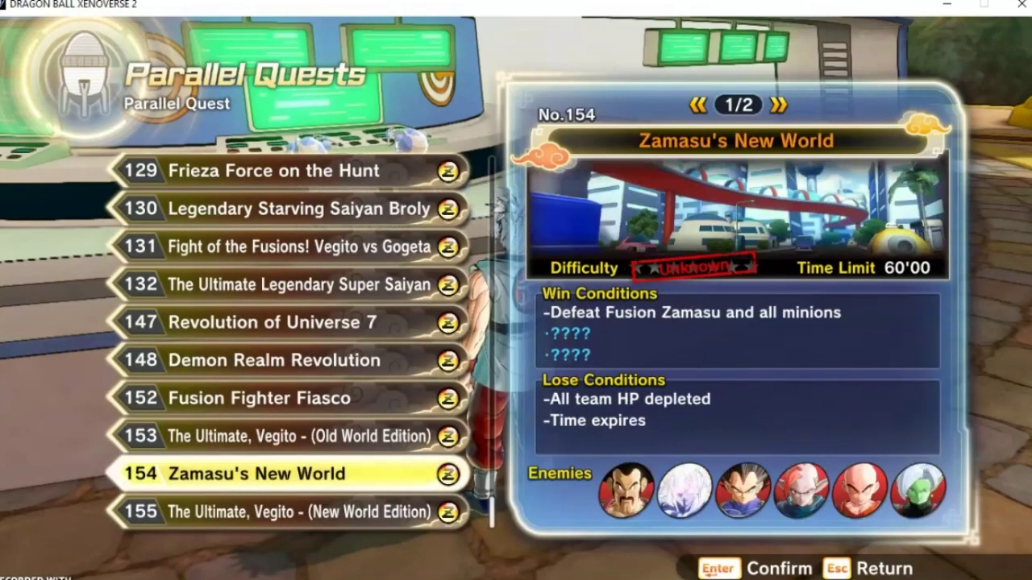
key("Up")
key("Up")
key("Up")
key("Up")
key("Up")
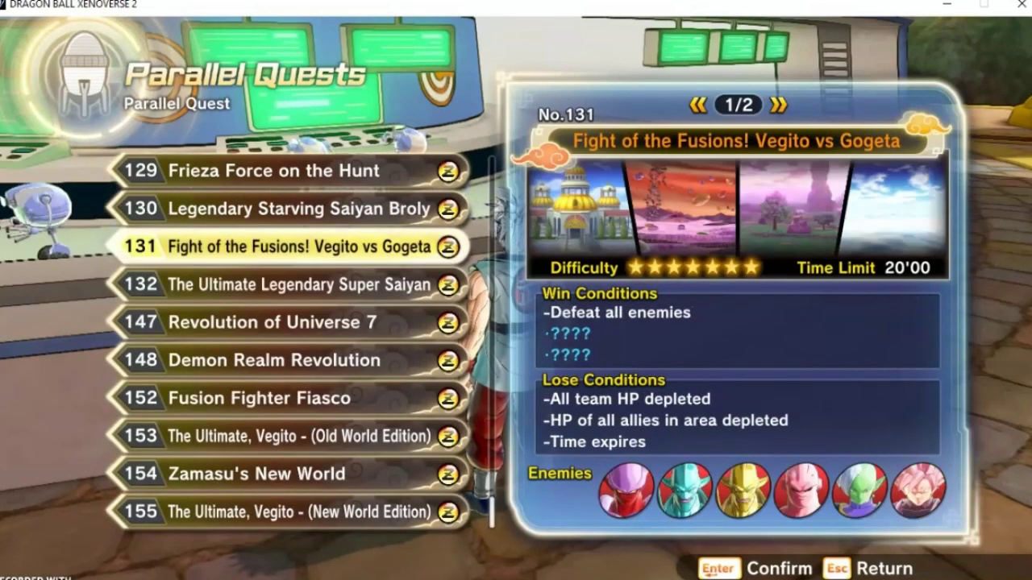
key("Up")
key("Up")
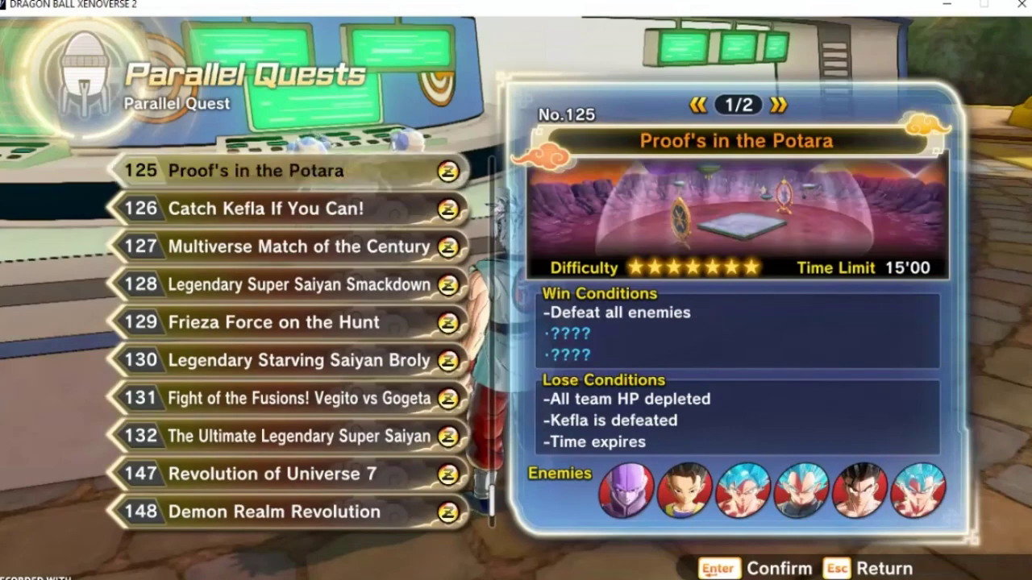
key("Escape")
key("Up")
key("Escape")
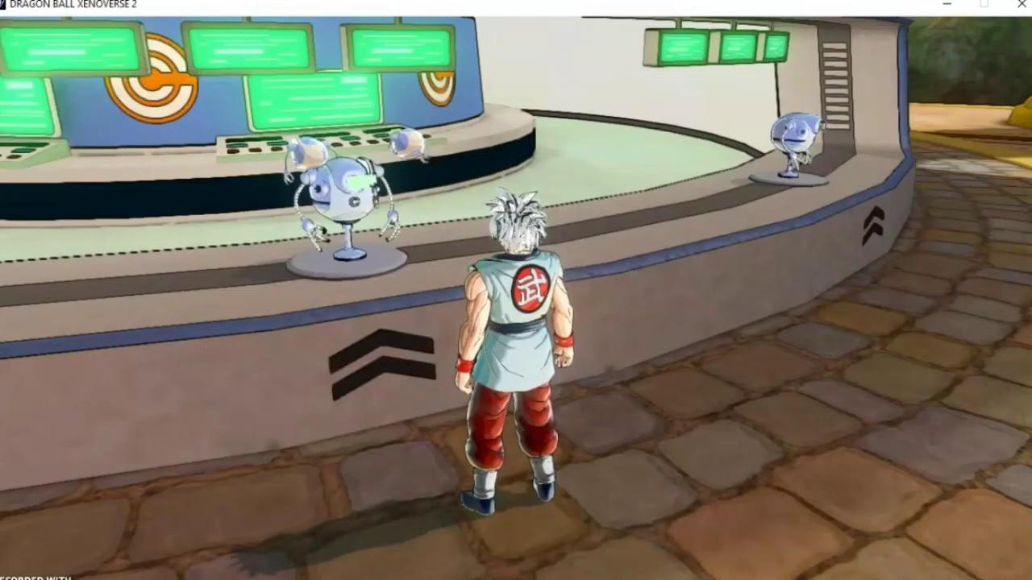
Fly from the plaza to the Expert Missions point in the sky and examine it to show the offline and online choices.
key("w")
key("w")
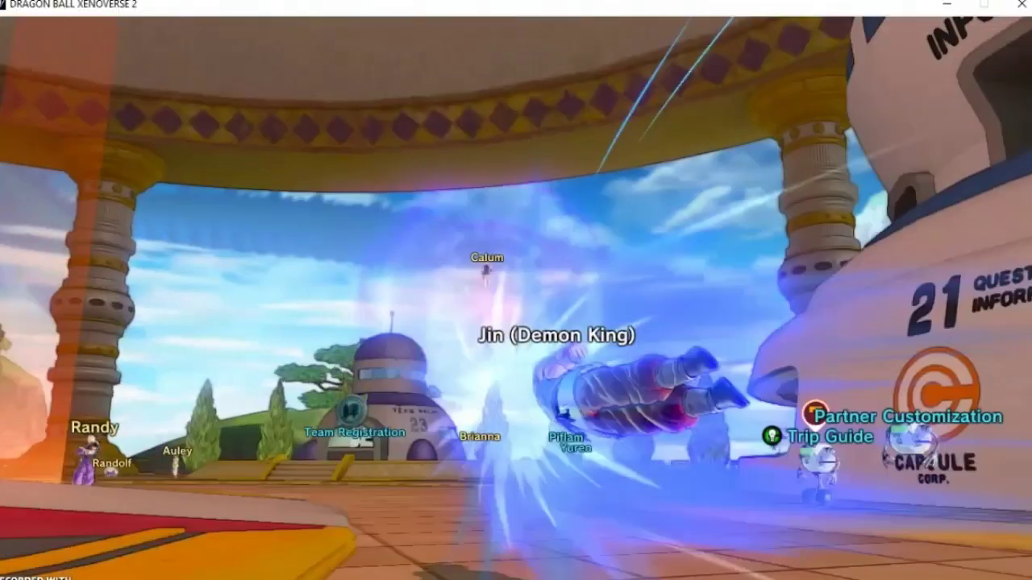
key("space")
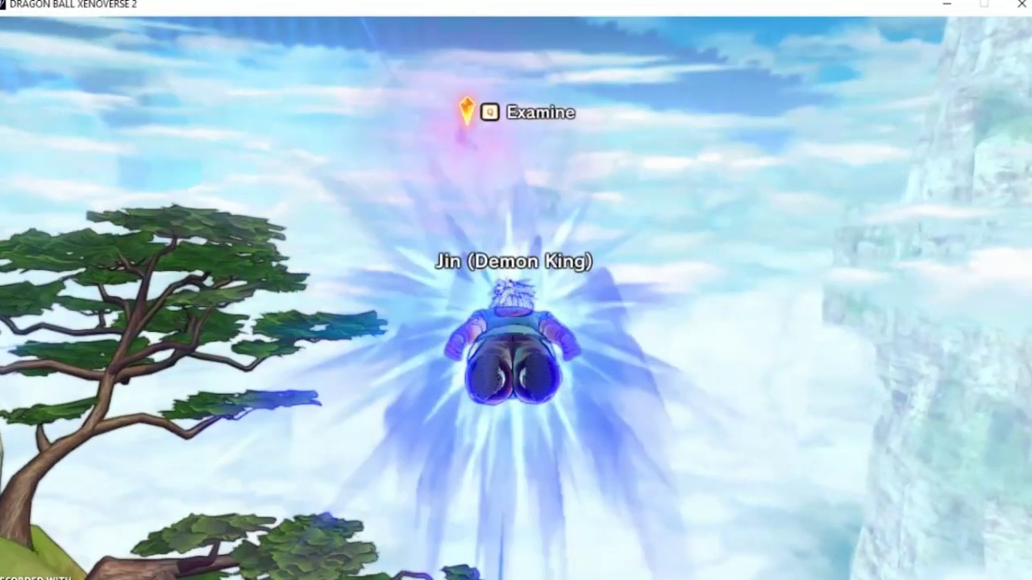
key("Return")
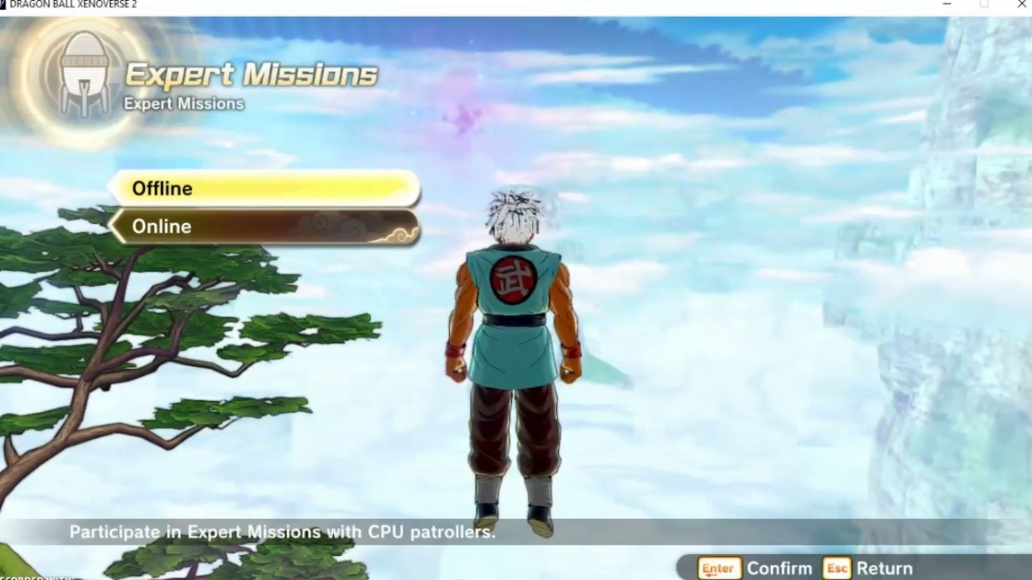
Review the offline Expert Missions from first to last and leave the mission list.
key("Escape")
key("Up")
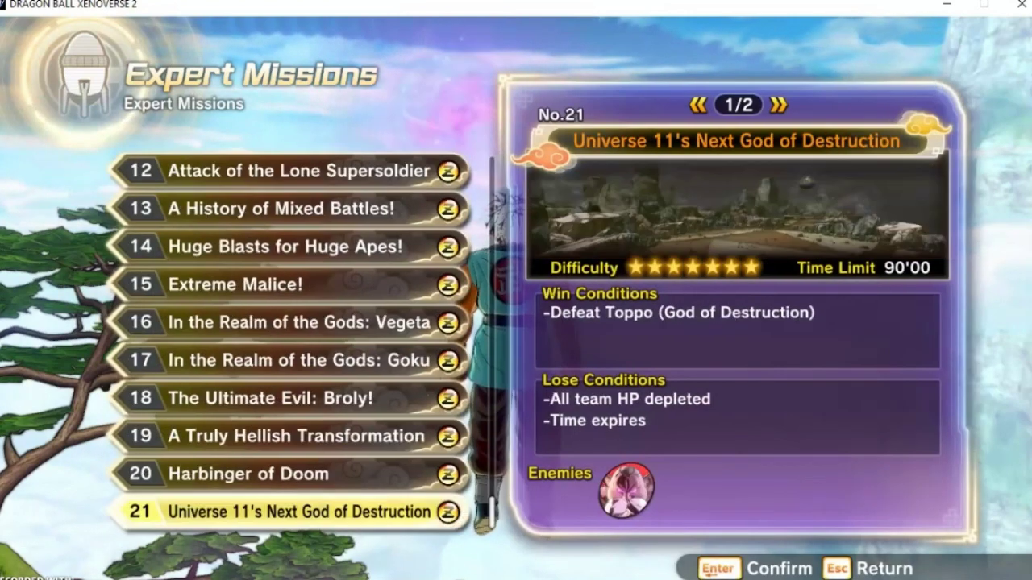
key("Down")
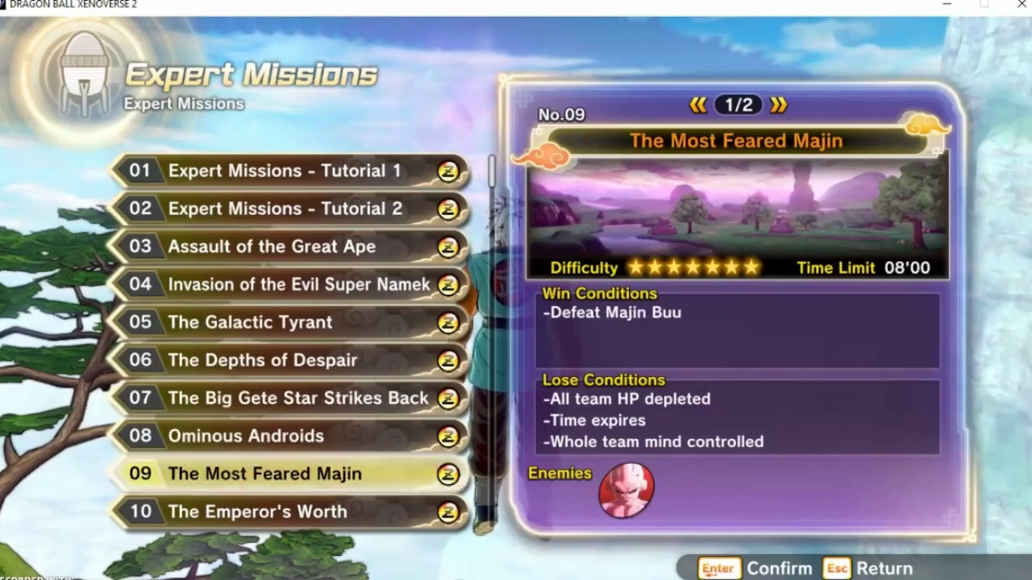
key("Down")
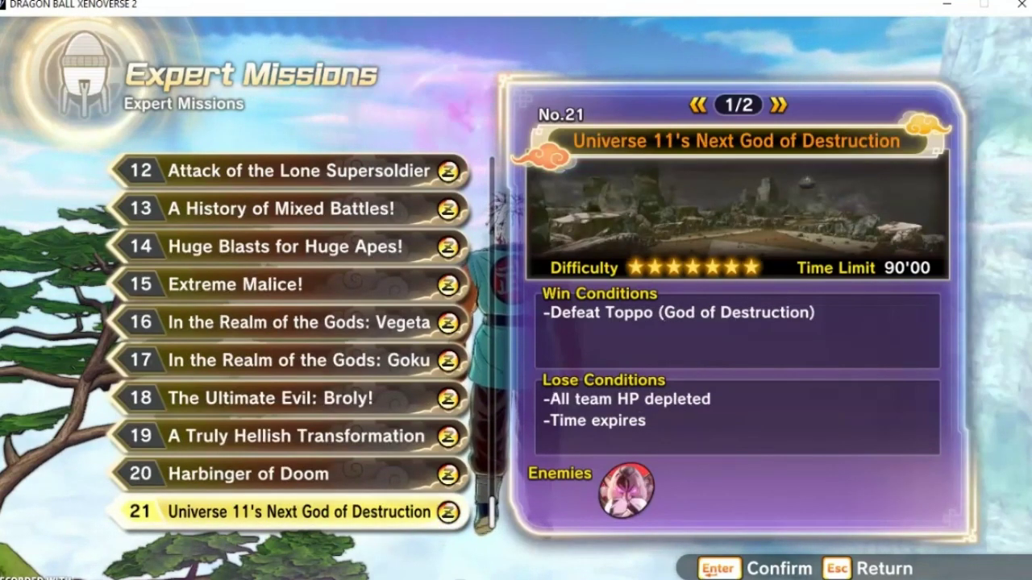
key("Escape")
key("Escape")
key("s")
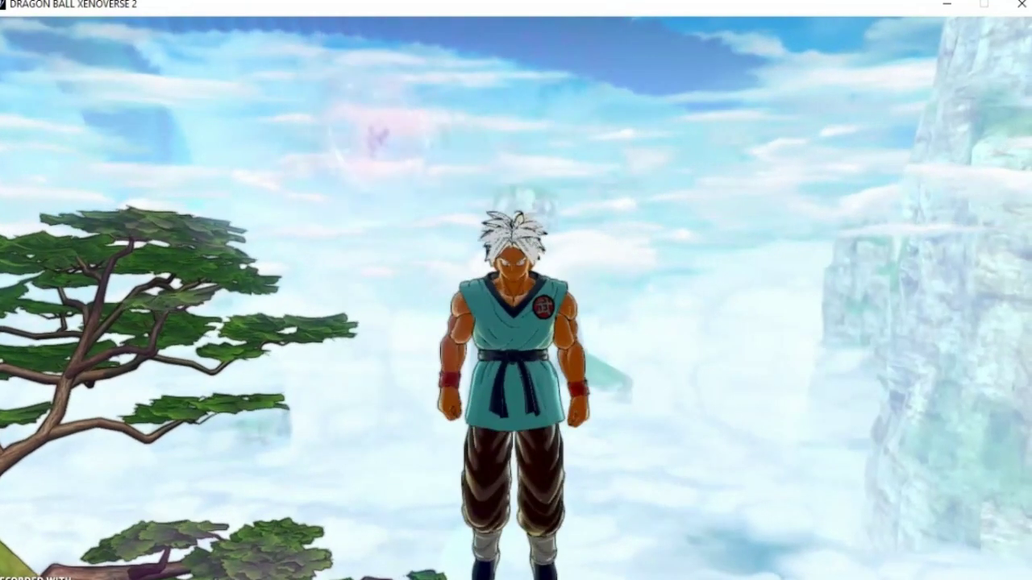
key("Escape")
key("Escape")
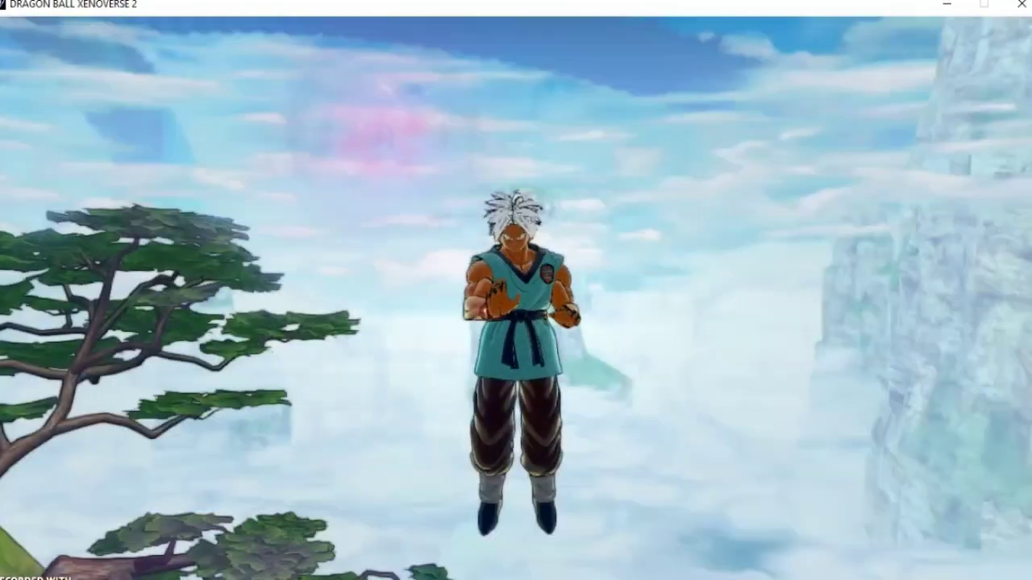
Fly back to the Reception Area and open the Customize Partner character list at the Partner Customization robot.
key("w")
key("a")
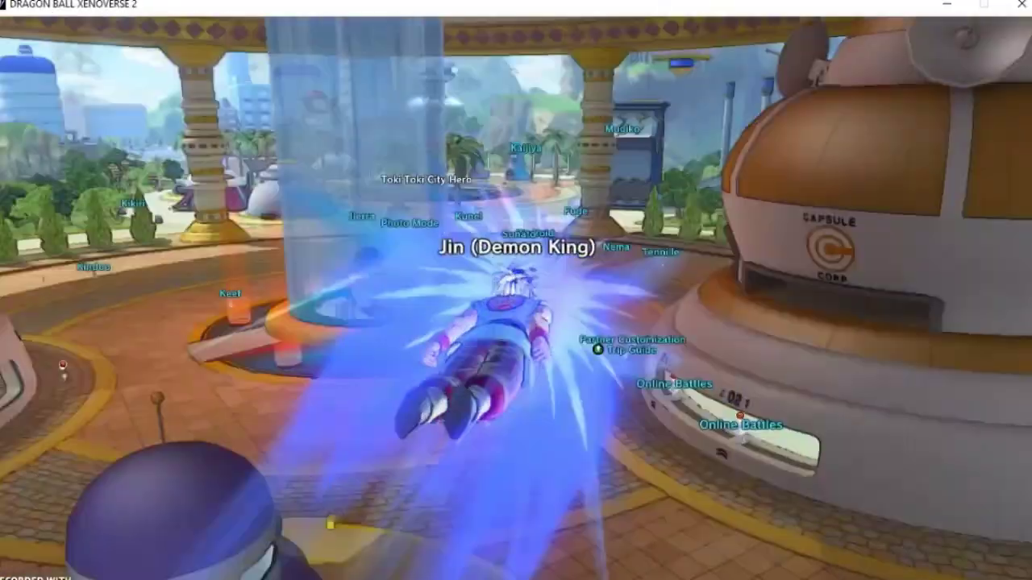
key("w")
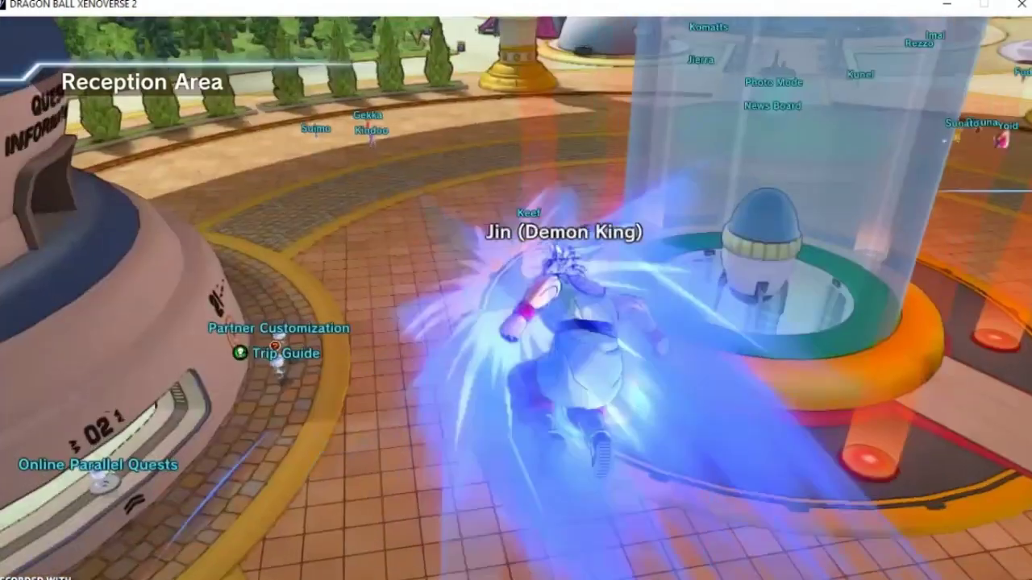
key("w")
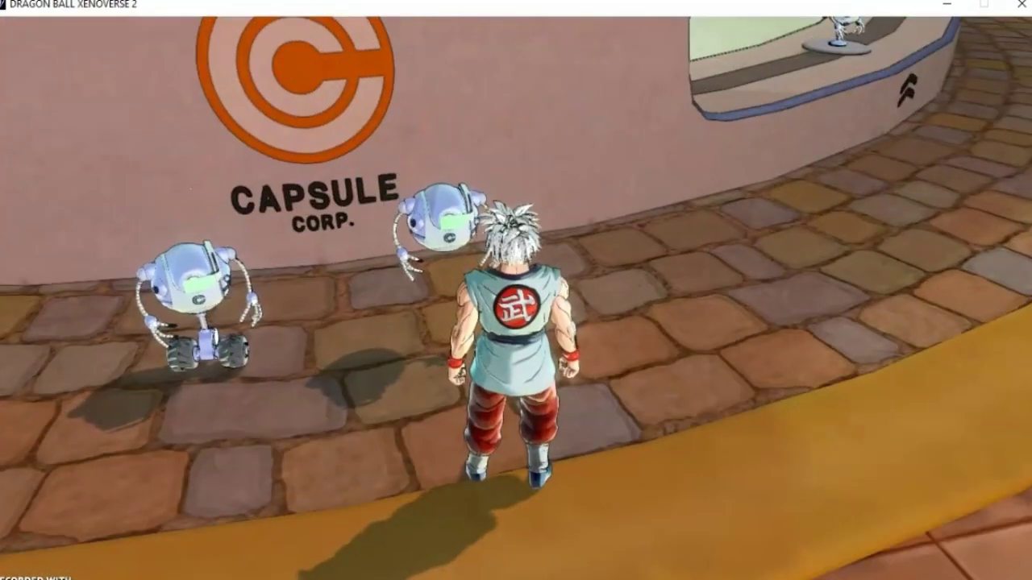
key("Return")
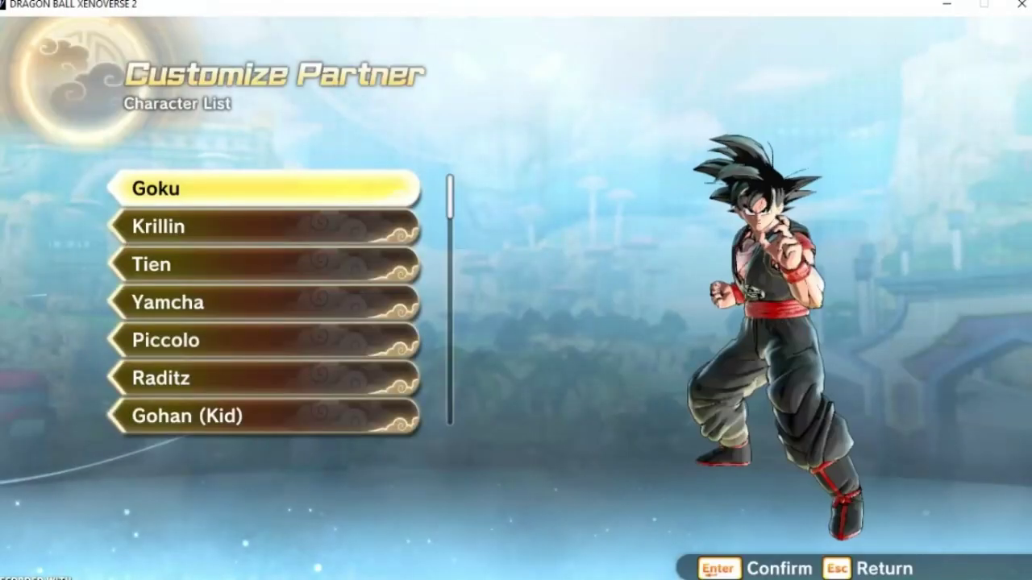
Examine the last customizable partners one by one, from Broly (Full Power Super Saiyan) back to Gohan (Future).
key("Up")
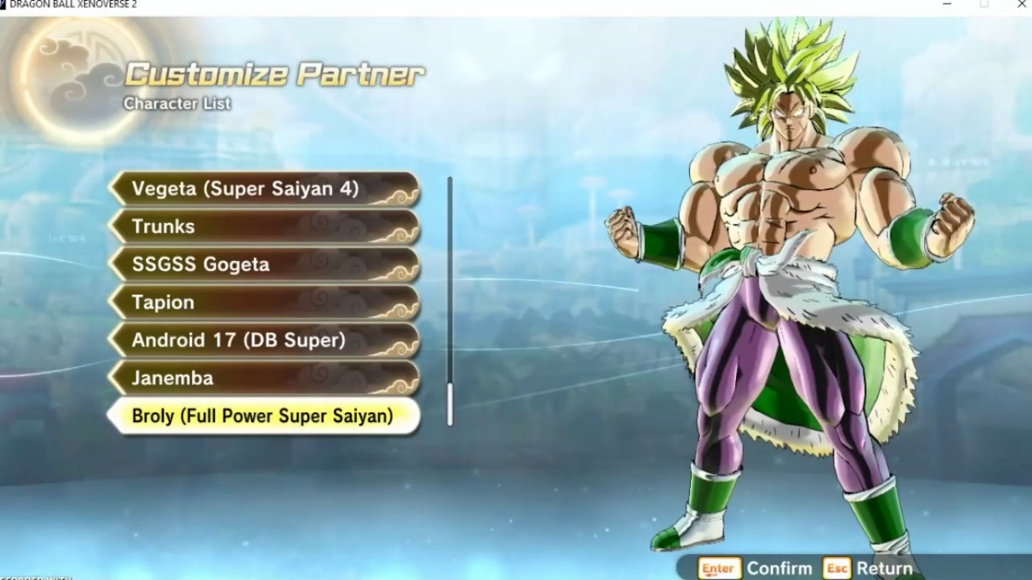
key("Up")
key("Down")
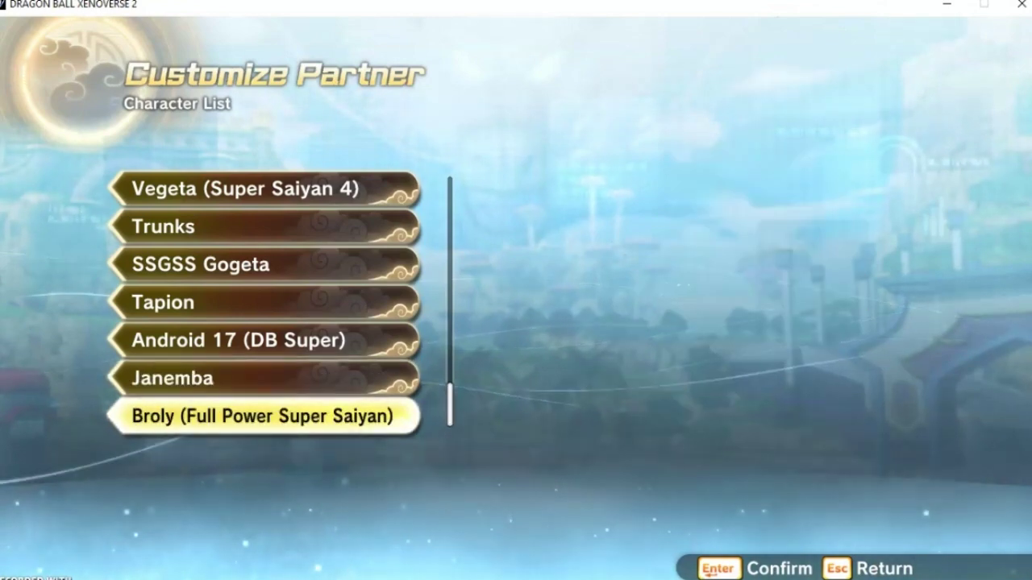
key("Up")
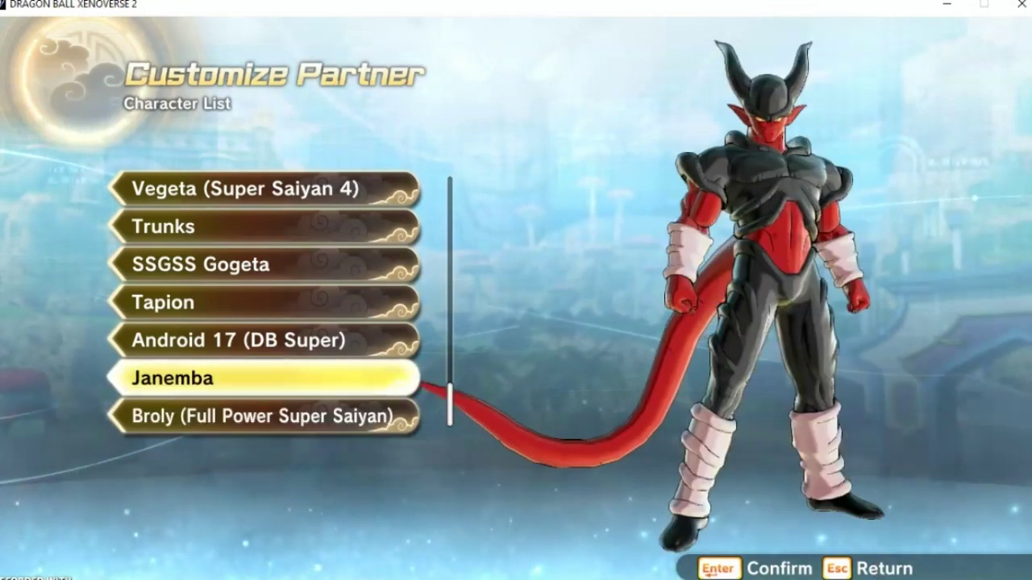
key("Up")
key("Up")
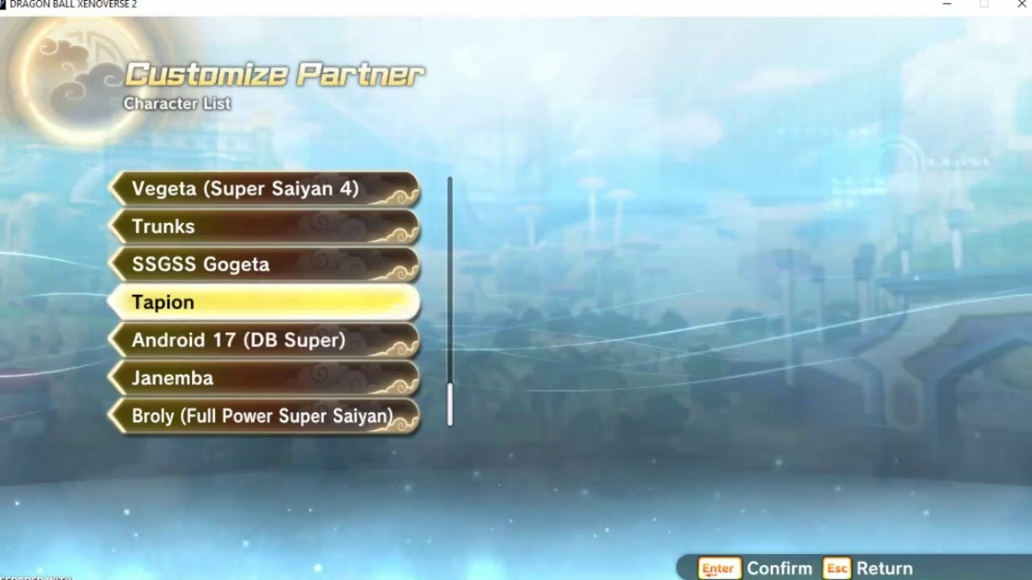
key("Up")
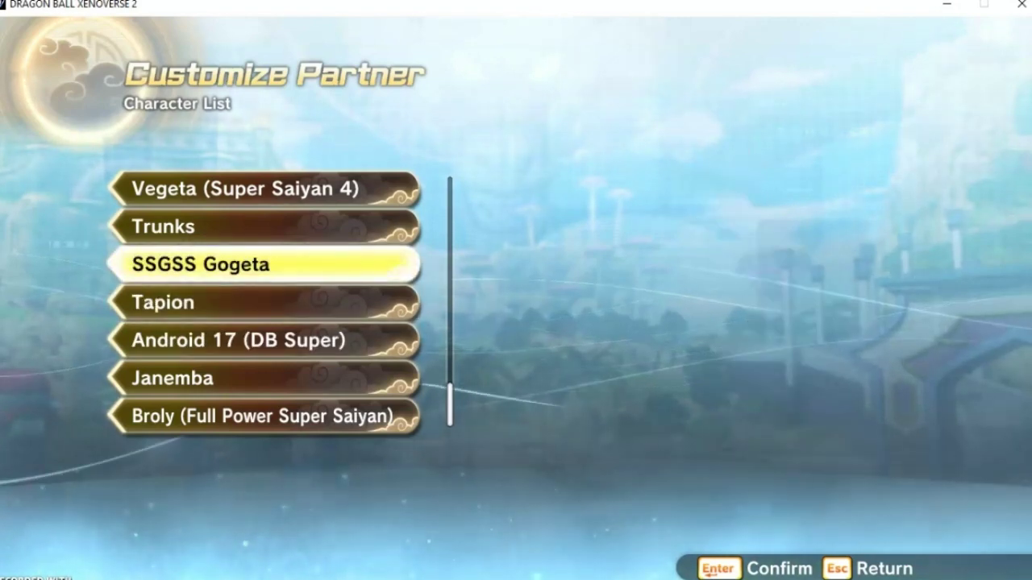
key("Up")
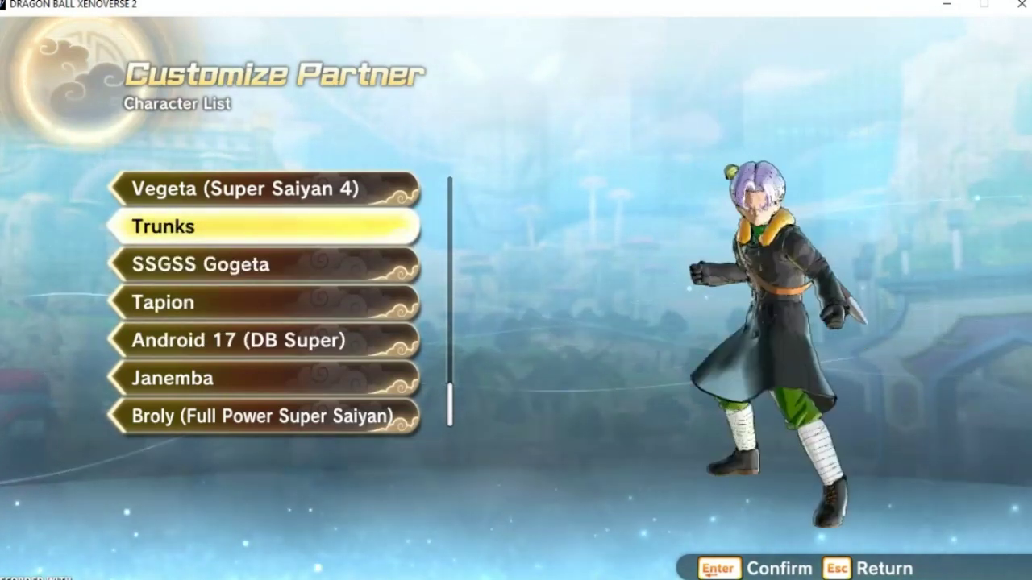
key("Up")
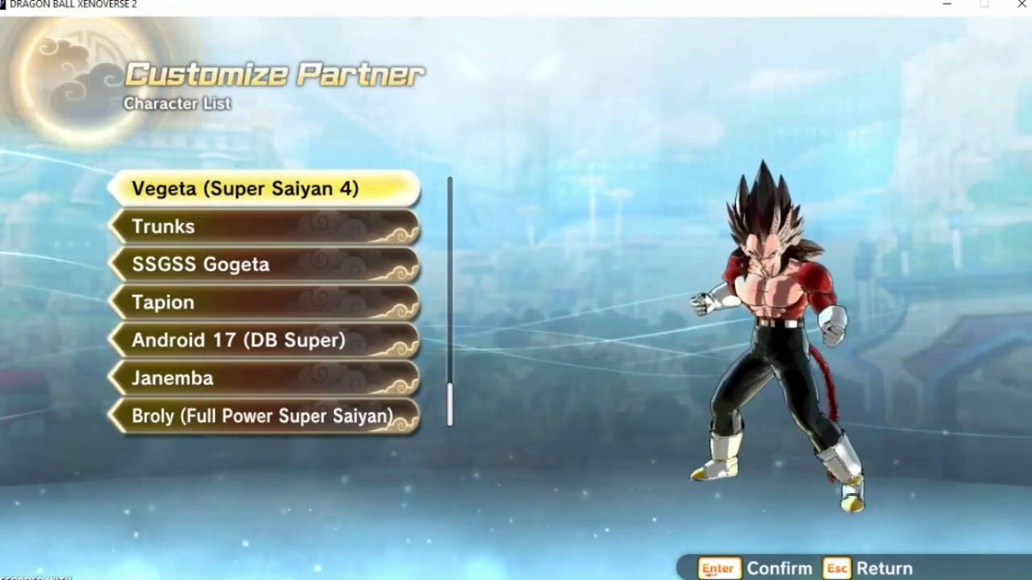
key("Up")
key("Up")
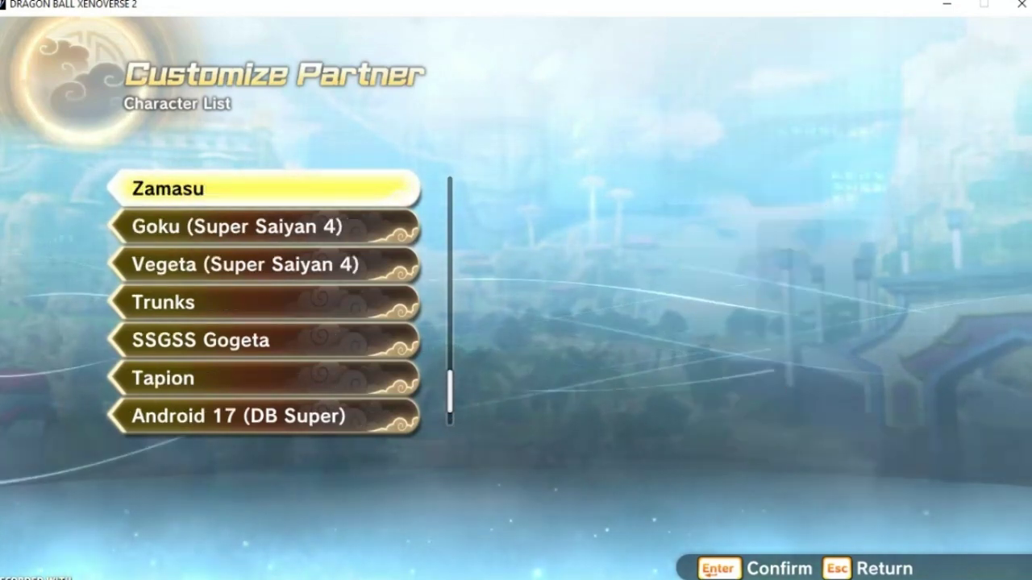
key("Up")
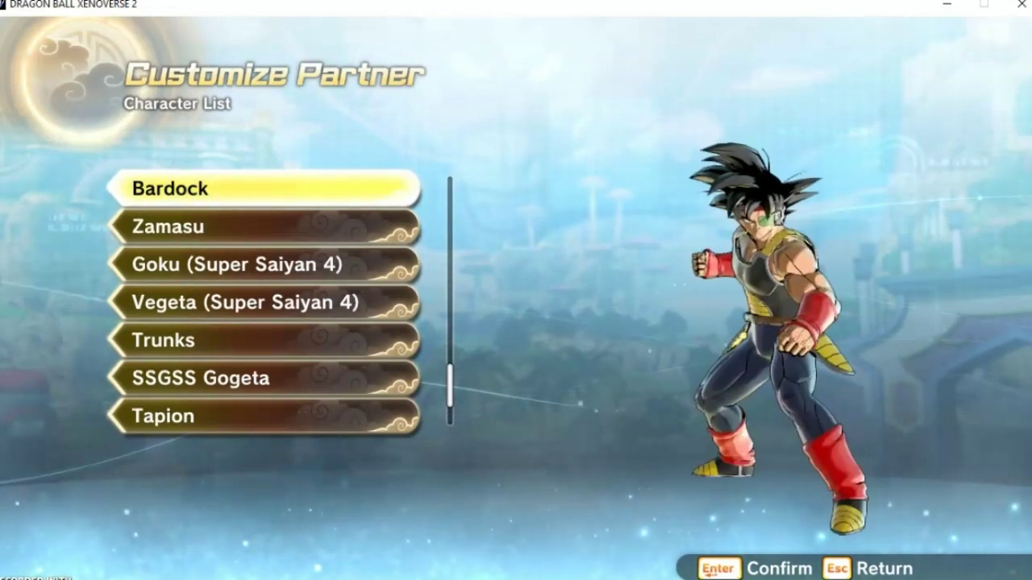
key("Up")
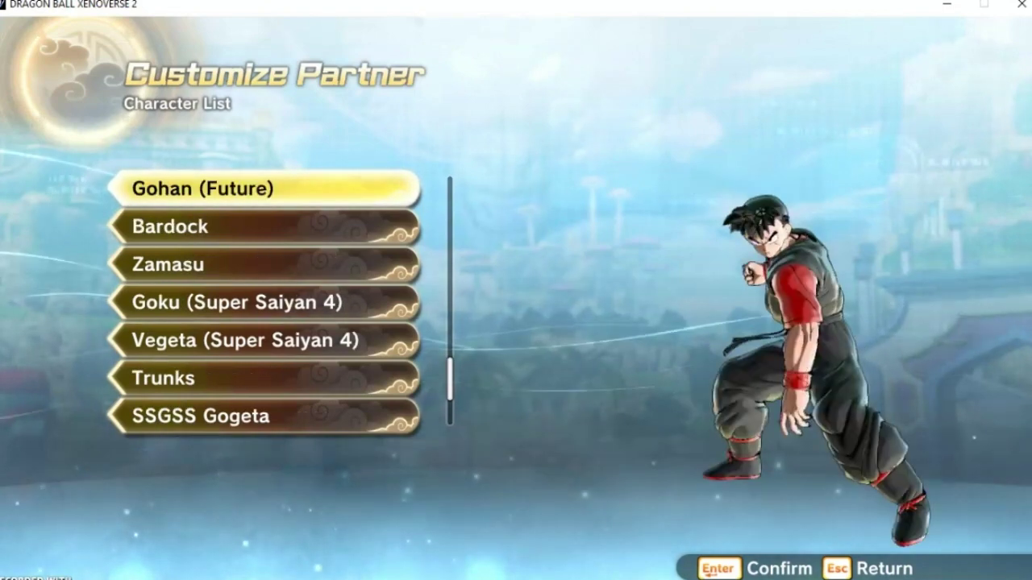
Browse the remaining customizable partners back to Goku at the start of the list and leave Partner Customization.
key("Up")
key("Up")
key("Up")
key("Up")
key("Up")
key("Up")
key("Up")
key("Up")
key("Up")
key("Up")
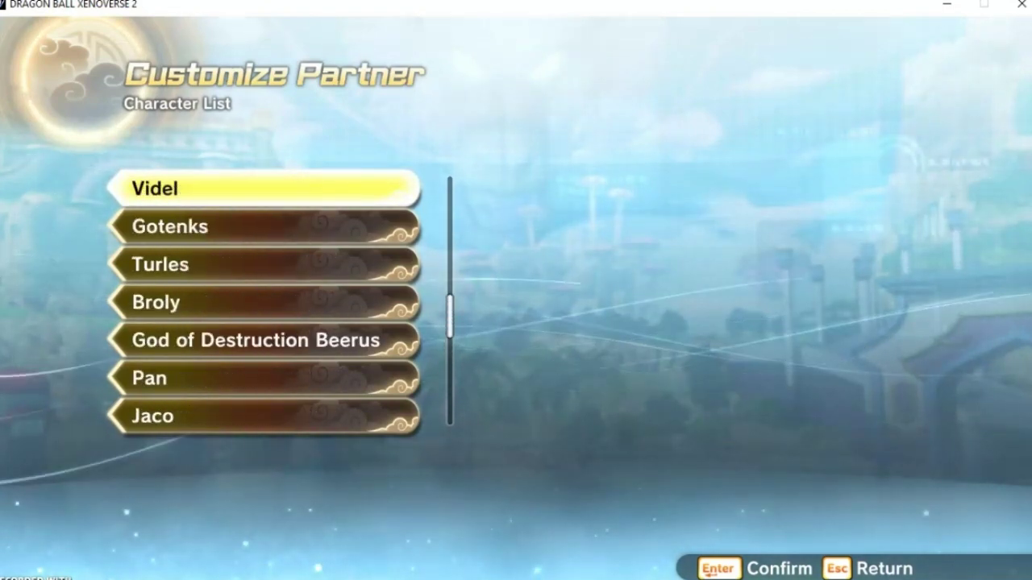
key("Up")
key("Up")
key("Up")
key("Up")
key("Up")
key("Up")
key("Up")
key("Up")
key("Up")
key("Up")
key("Up")
key("Up")
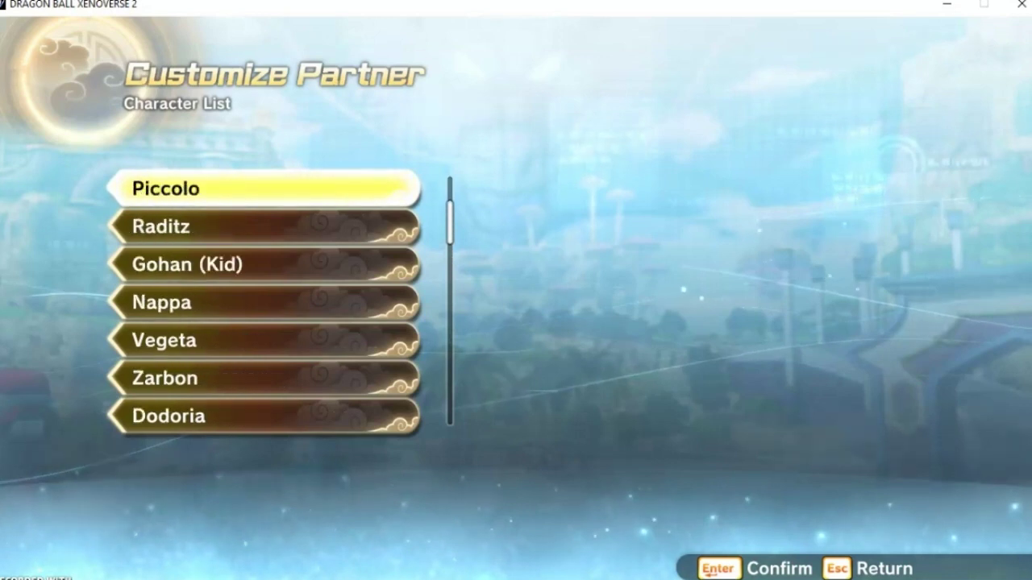
key("Up")
key("Up")
key("Up")
key("Down")
key("Down")
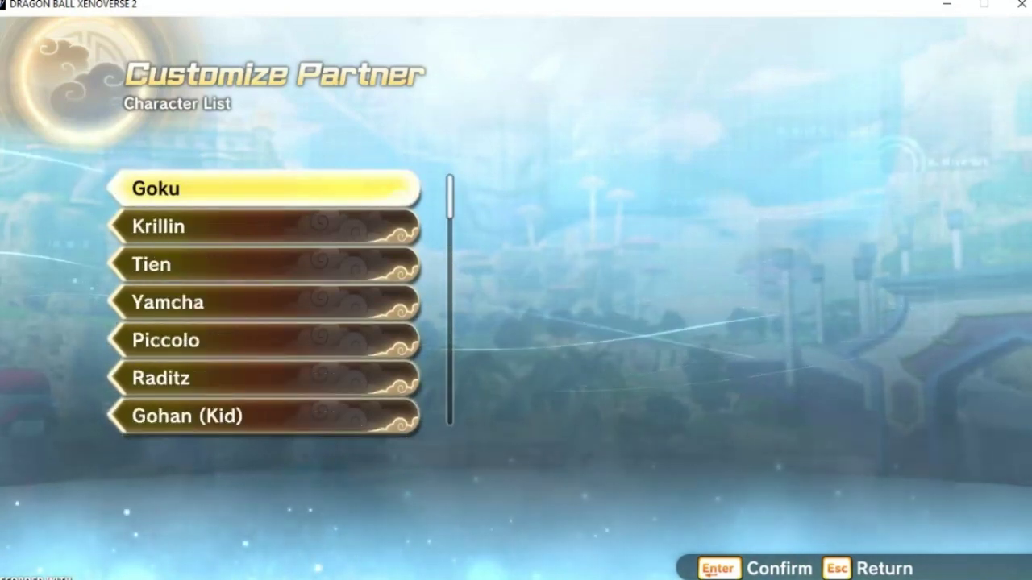
key("Return")
Run the custom character across the plaza and view him from the front at different camera angles.
key("w")
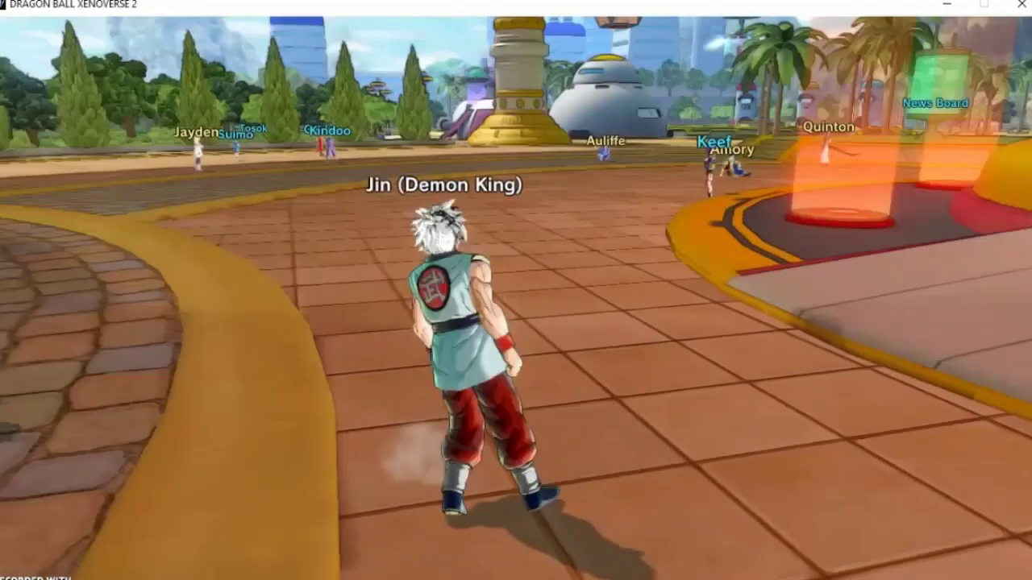
key("a")
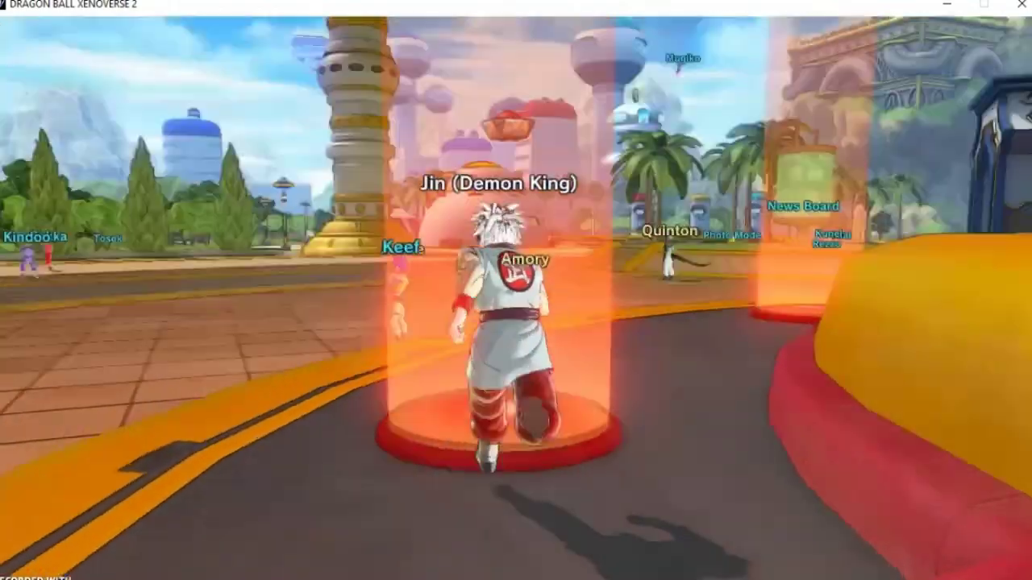
key("w")
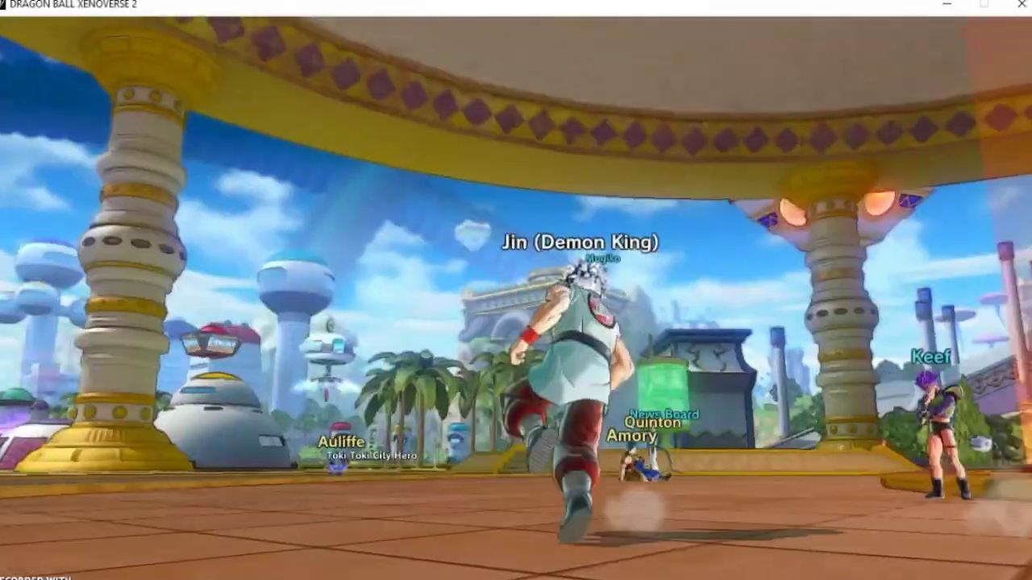
key("s")
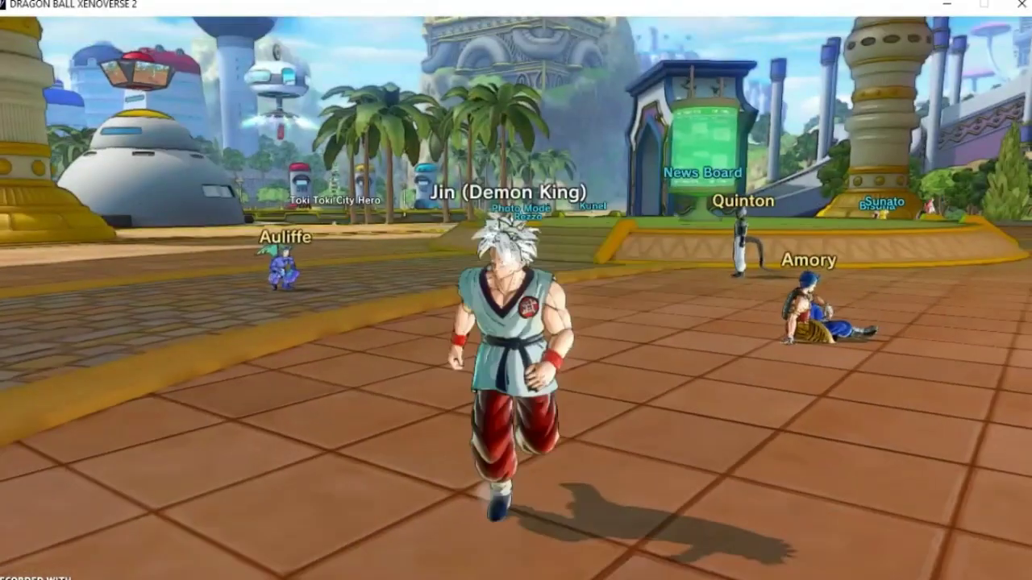
key("Right")
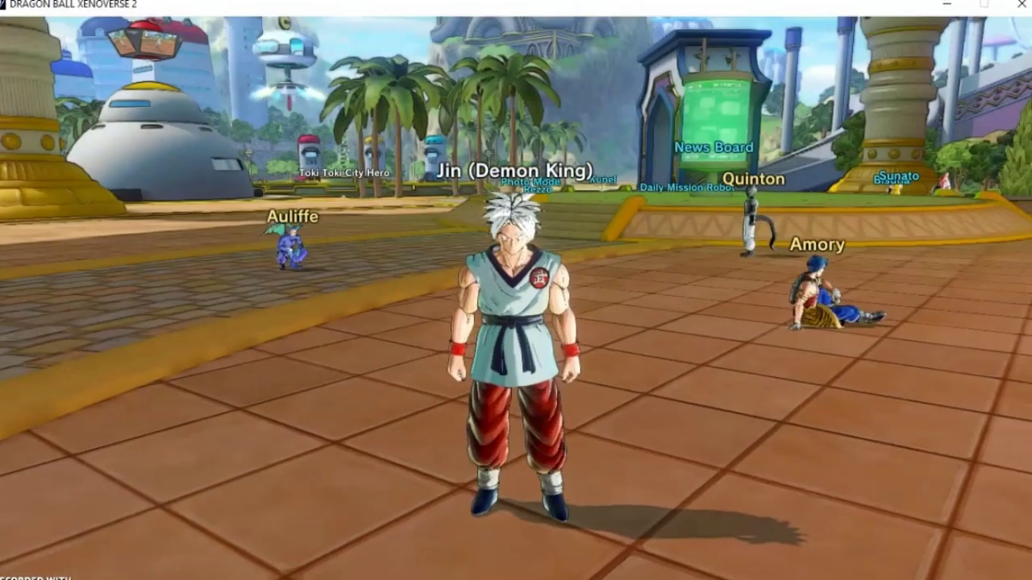
key("Down")
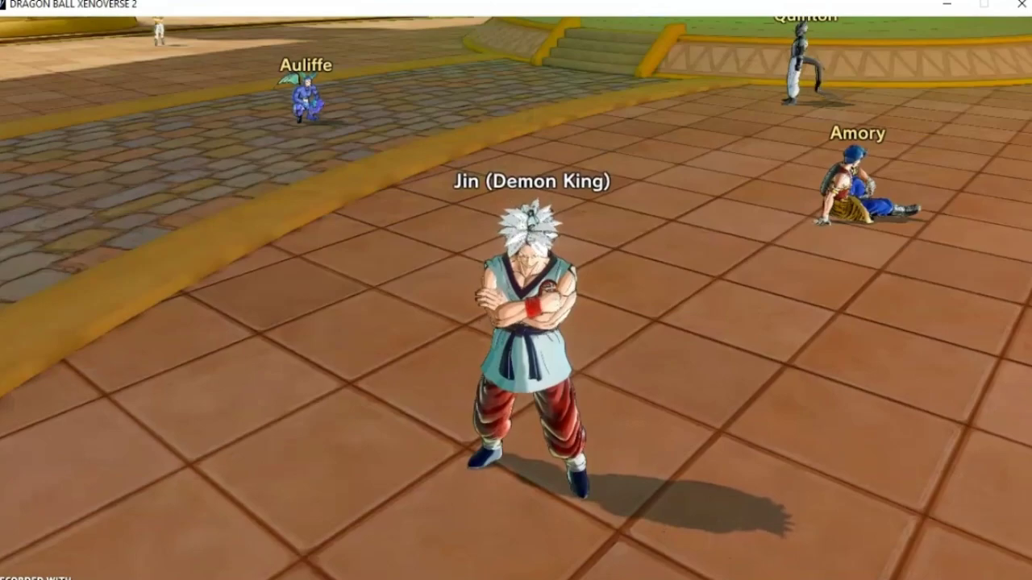
key("Up")
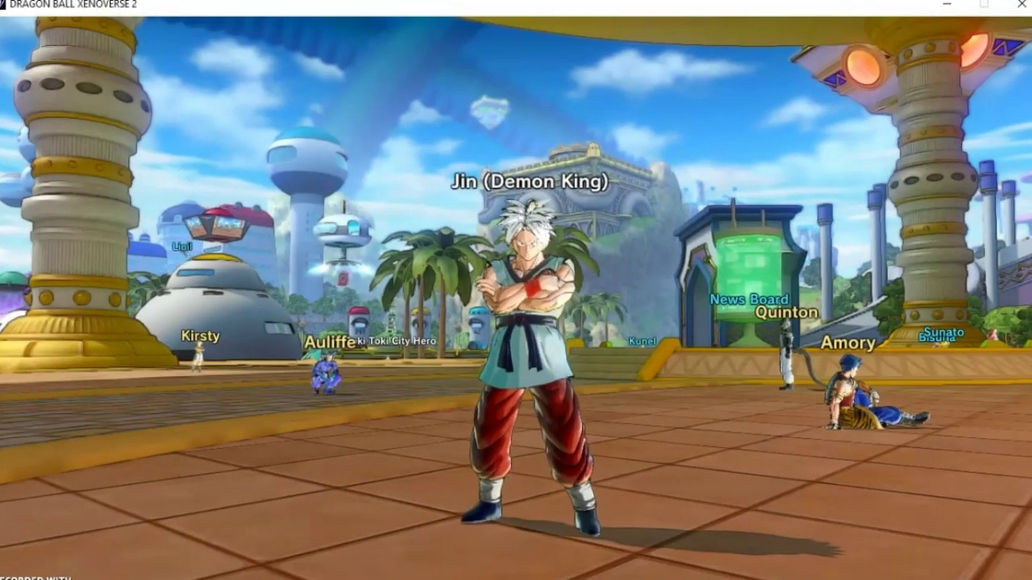